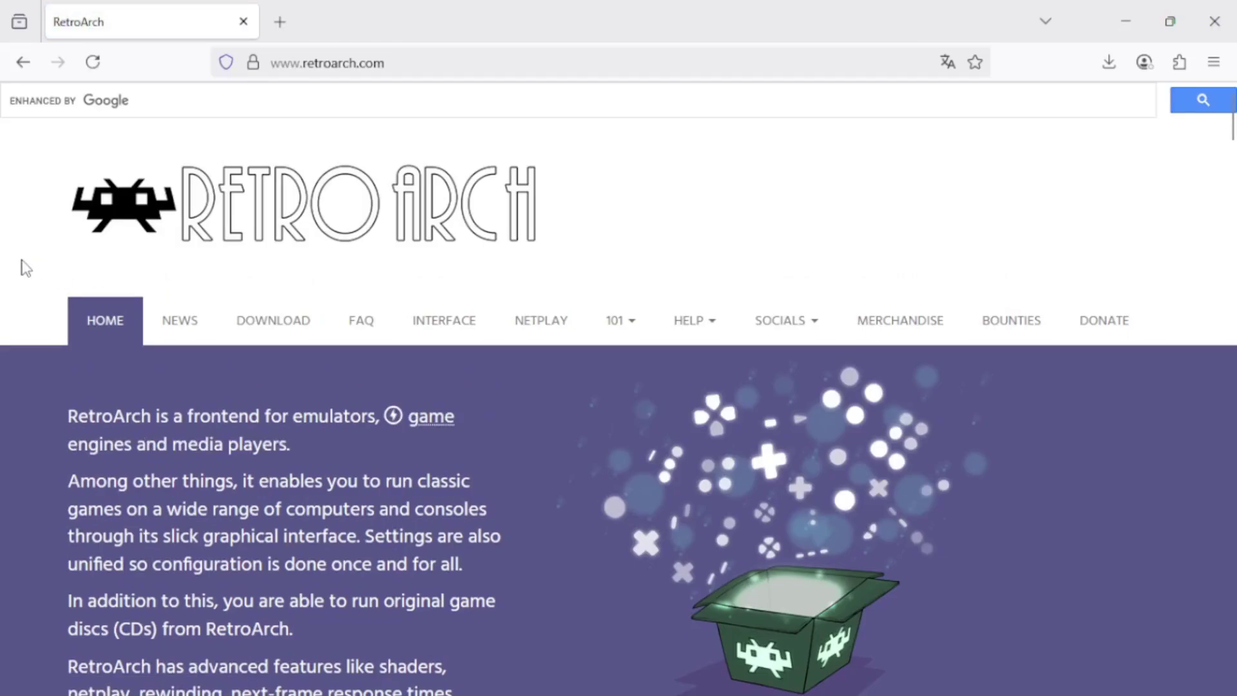
# Step: Look through the RetroArch homepage, covering features, available stores, cores, news and the footer links
pyautogui.scroll(-4, 22, 266)
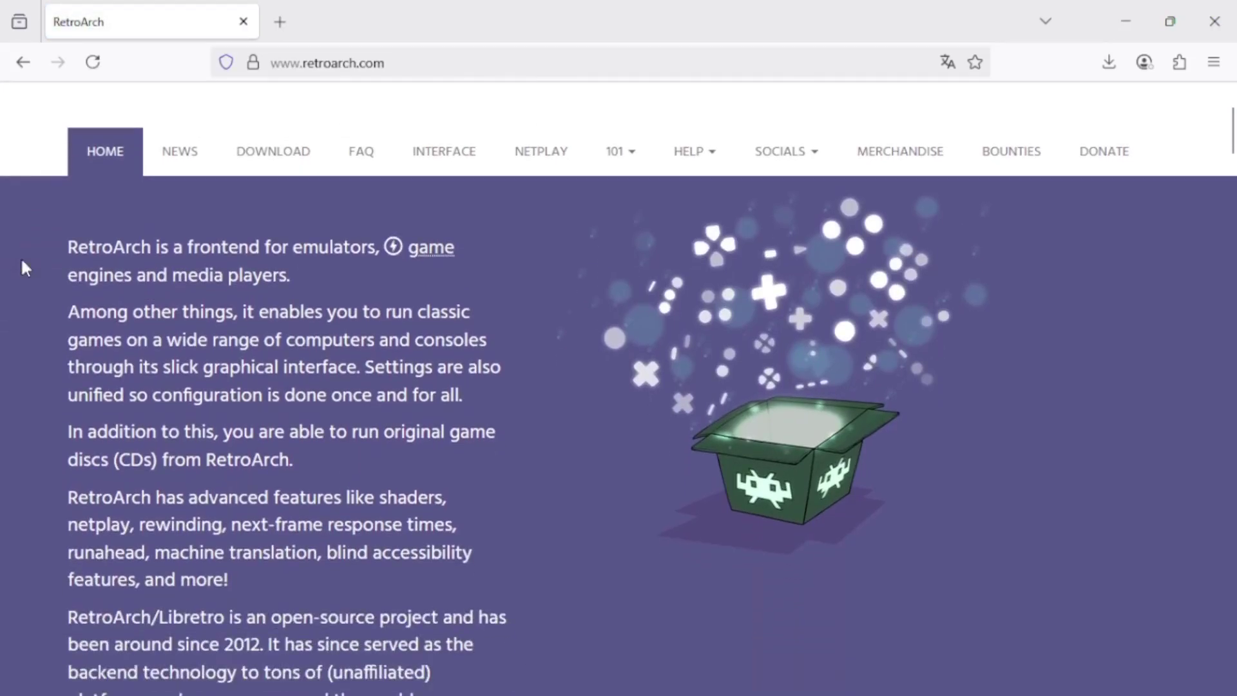
pyautogui.scroll(-2, 22, 266)
pyautogui.scroll(-2, 22, 265)
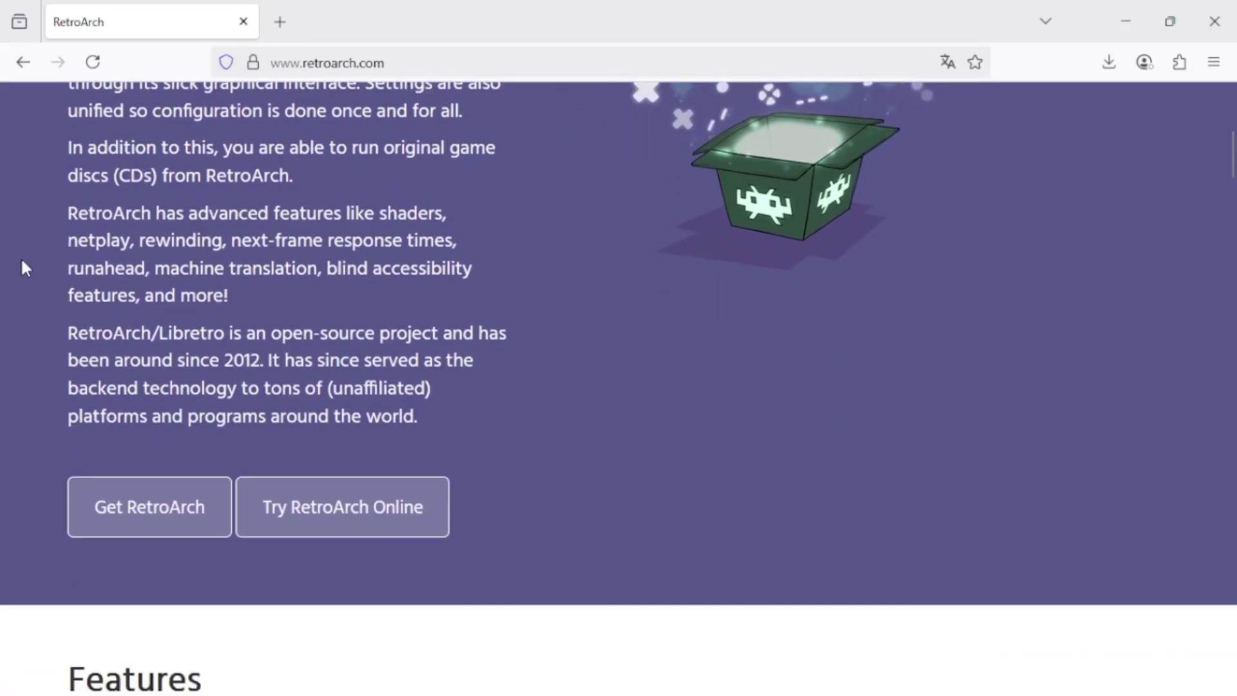
pyautogui.scroll(-4, 22, 265)
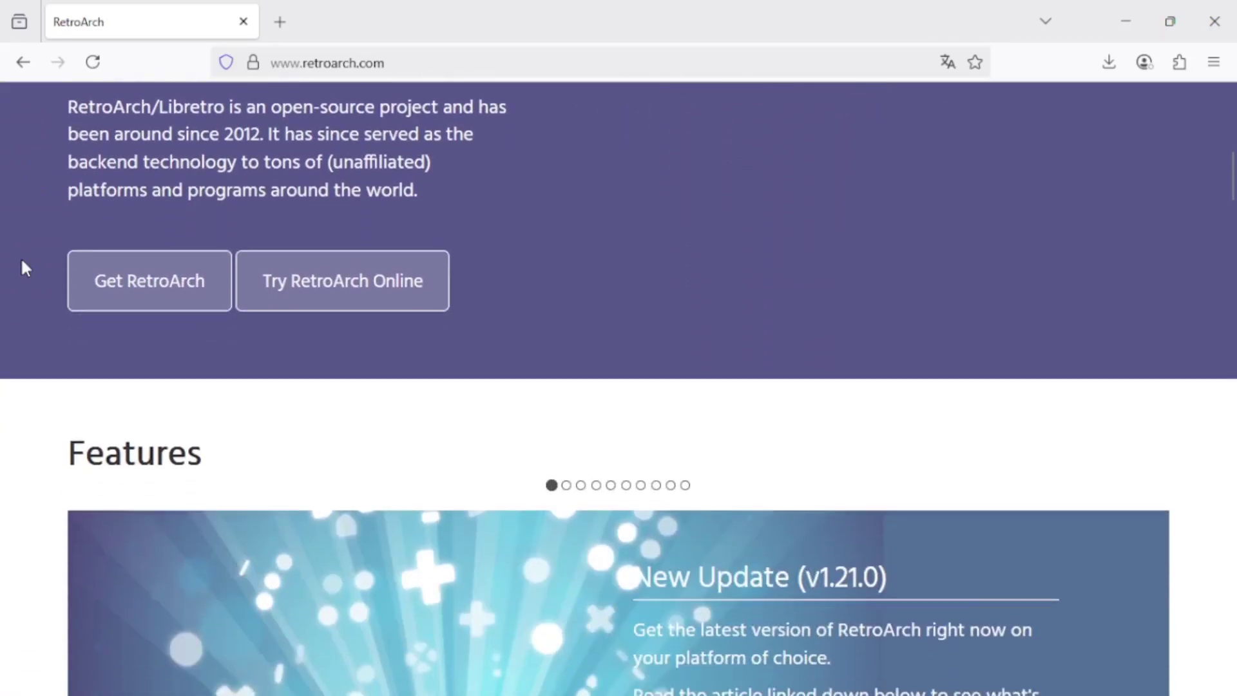
pyautogui.scroll(-3, 22, 263)
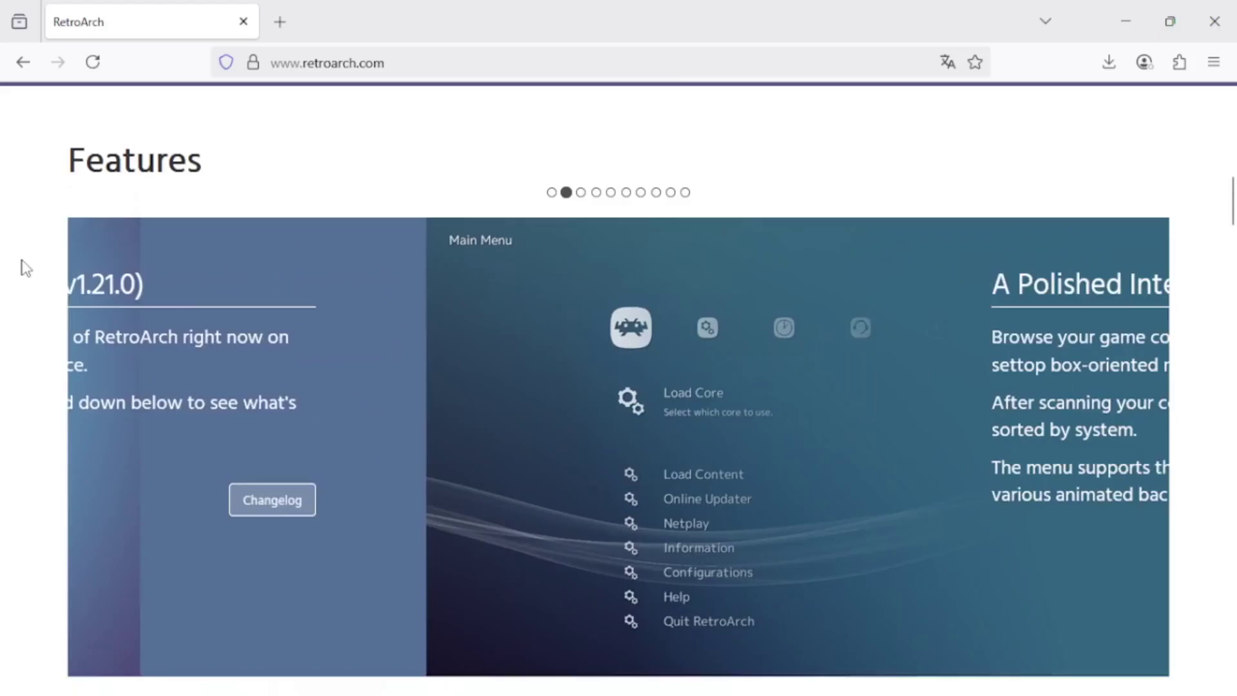
pyautogui.scroll(-6, 22, 265)
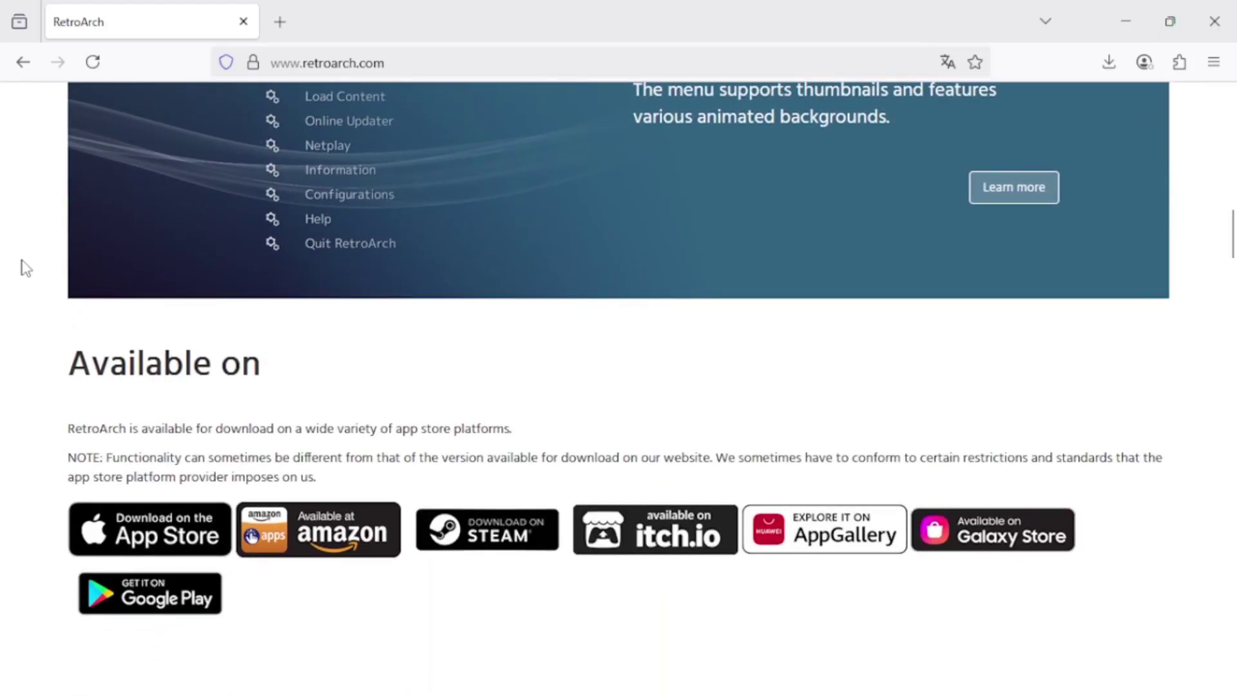
pyautogui.scroll(-4, 22, 266)
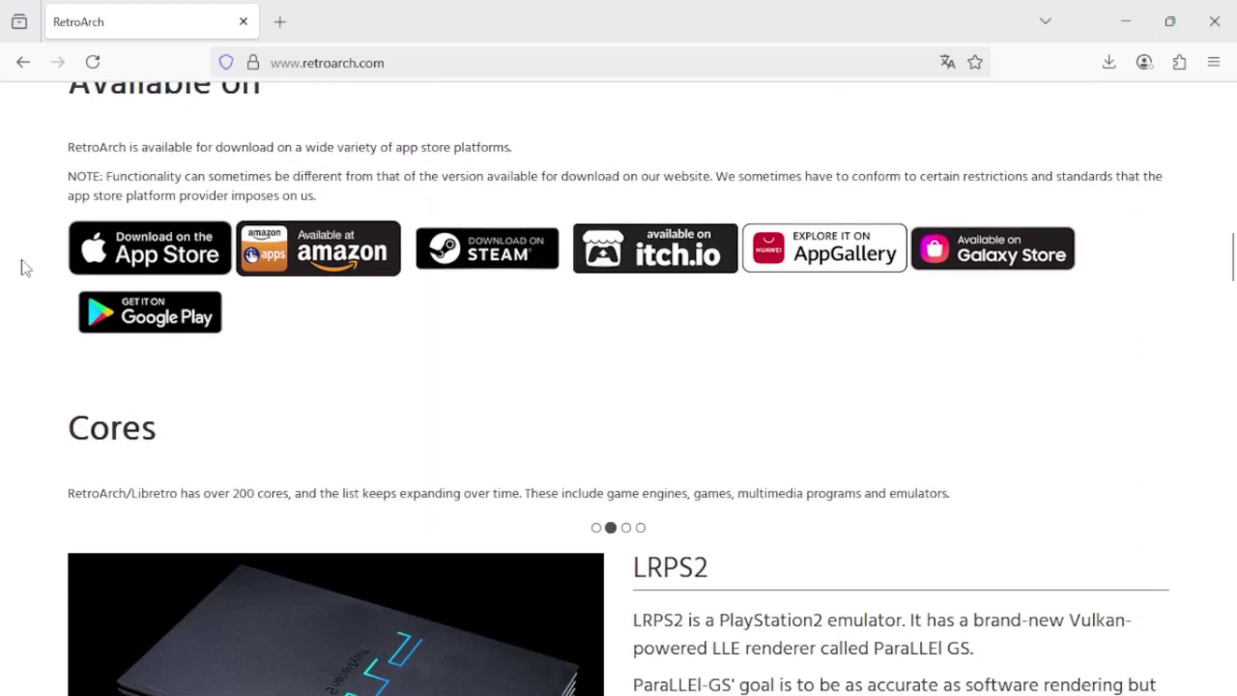
pyautogui.scroll(-3, 24, 266)
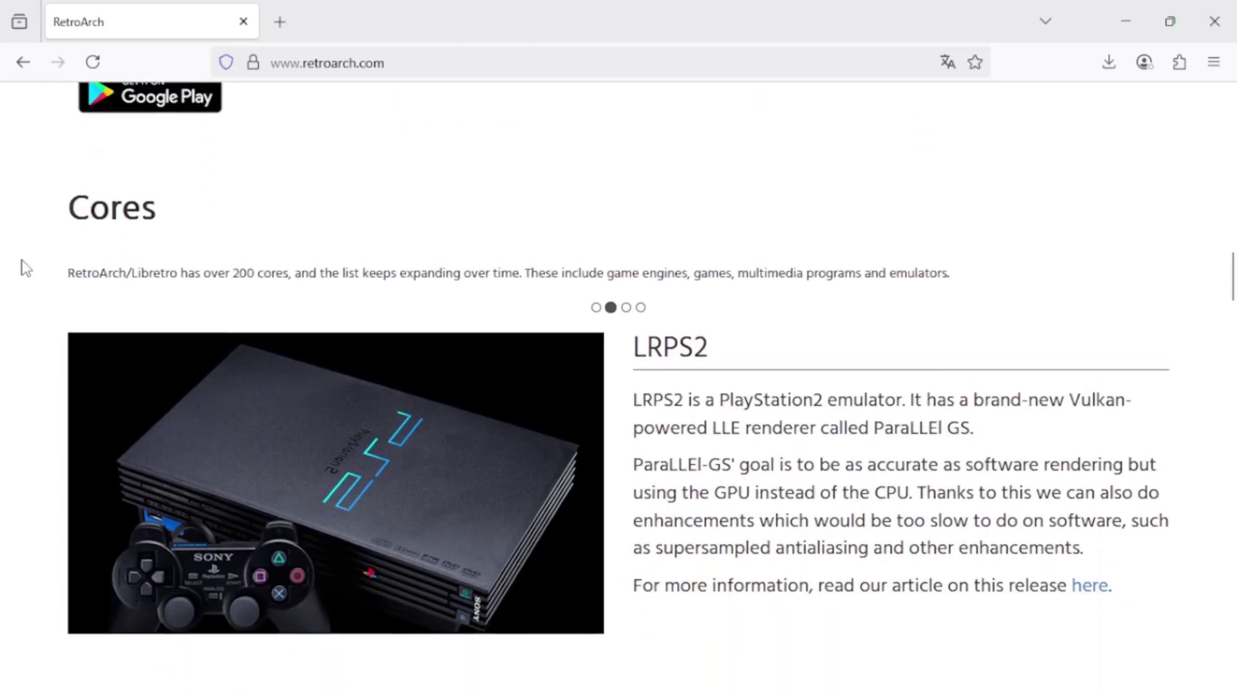
pyautogui.scroll(-7, 24, 267)
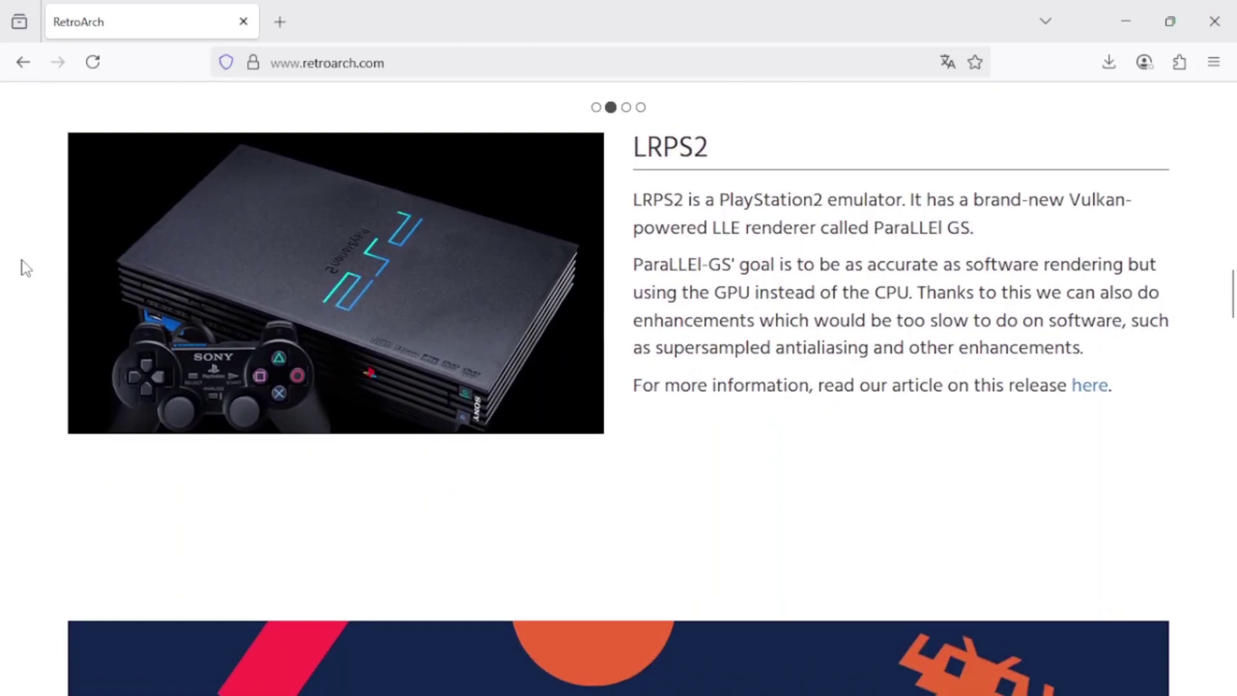
pyautogui.scroll(-4, 24, 268)
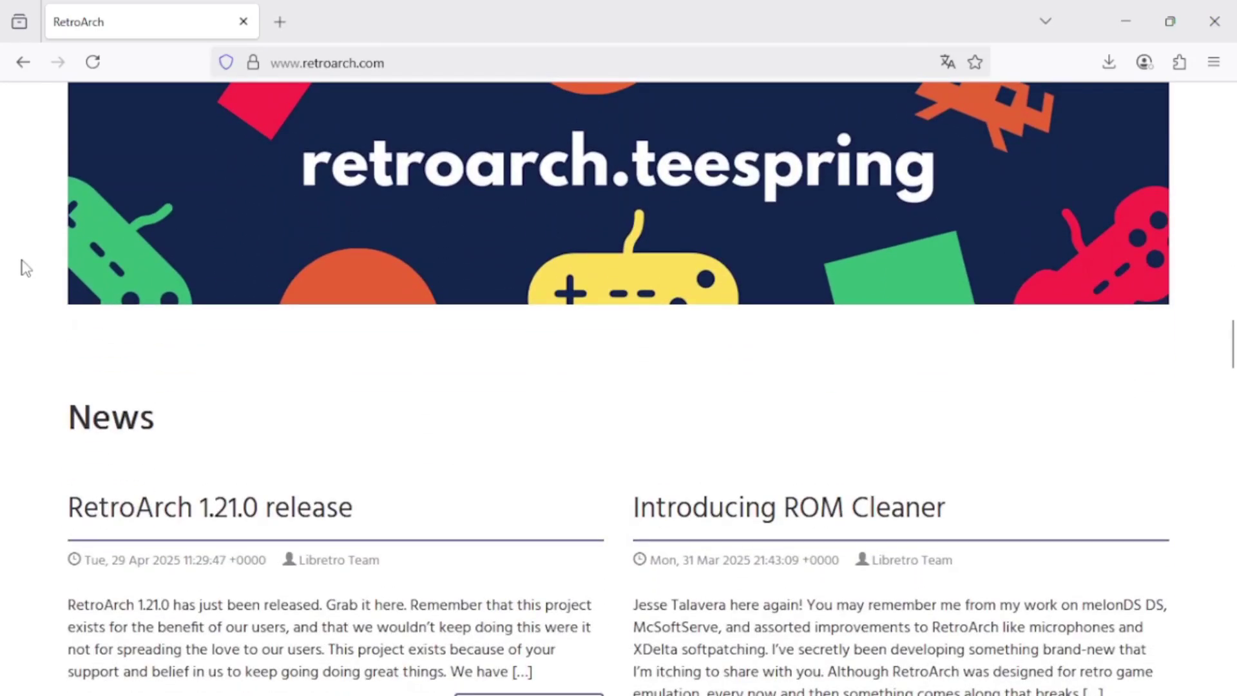
pyautogui.scroll(-5, 24, 267)
pyautogui.scroll(-20, 25, 268)
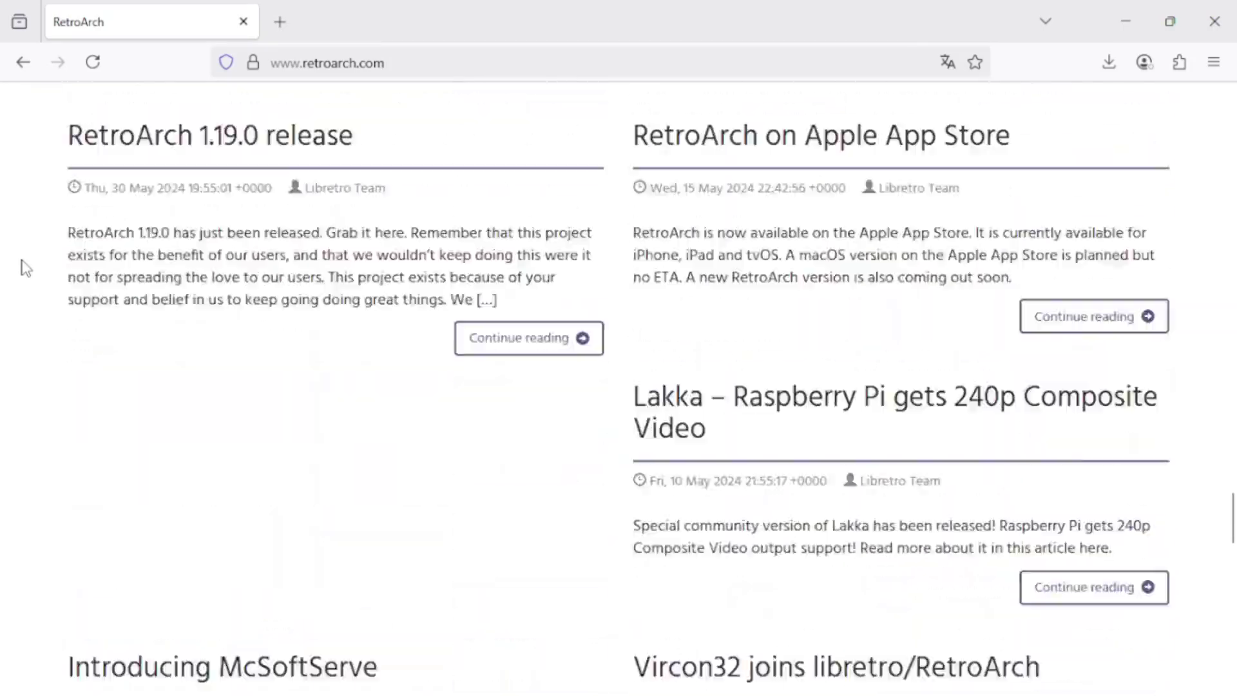
pyautogui.scroll(-5, 25, 268)
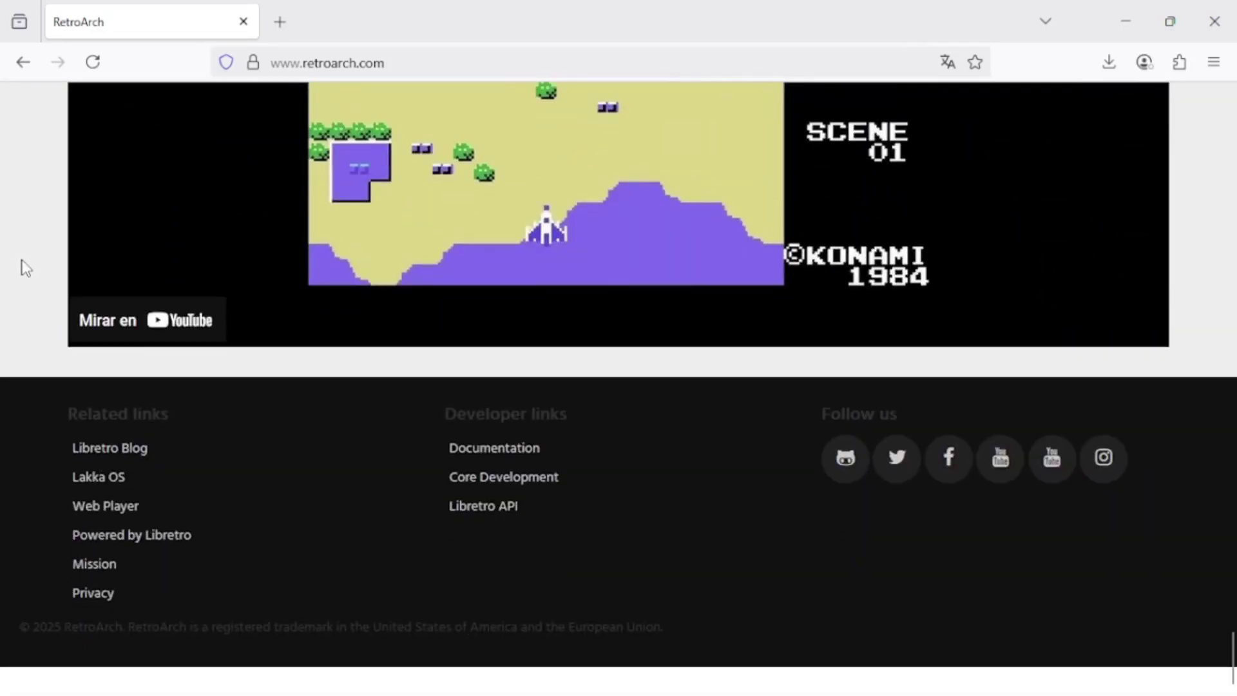
pyautogui.scroll(20, 25, 267)
pyautogui.scroll(20, 25, 268)
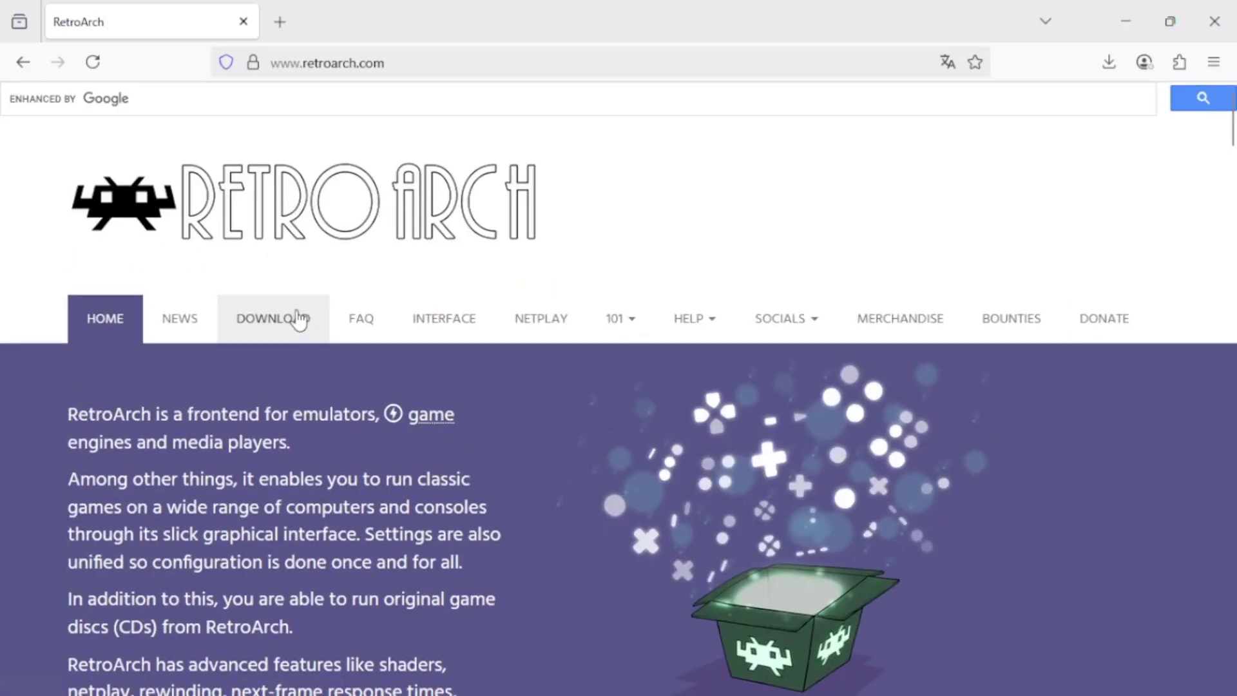
# Step: Open the RetroArch site's download page, dismissing the ad, and download the stable build
pyautogui.click(299, 318)
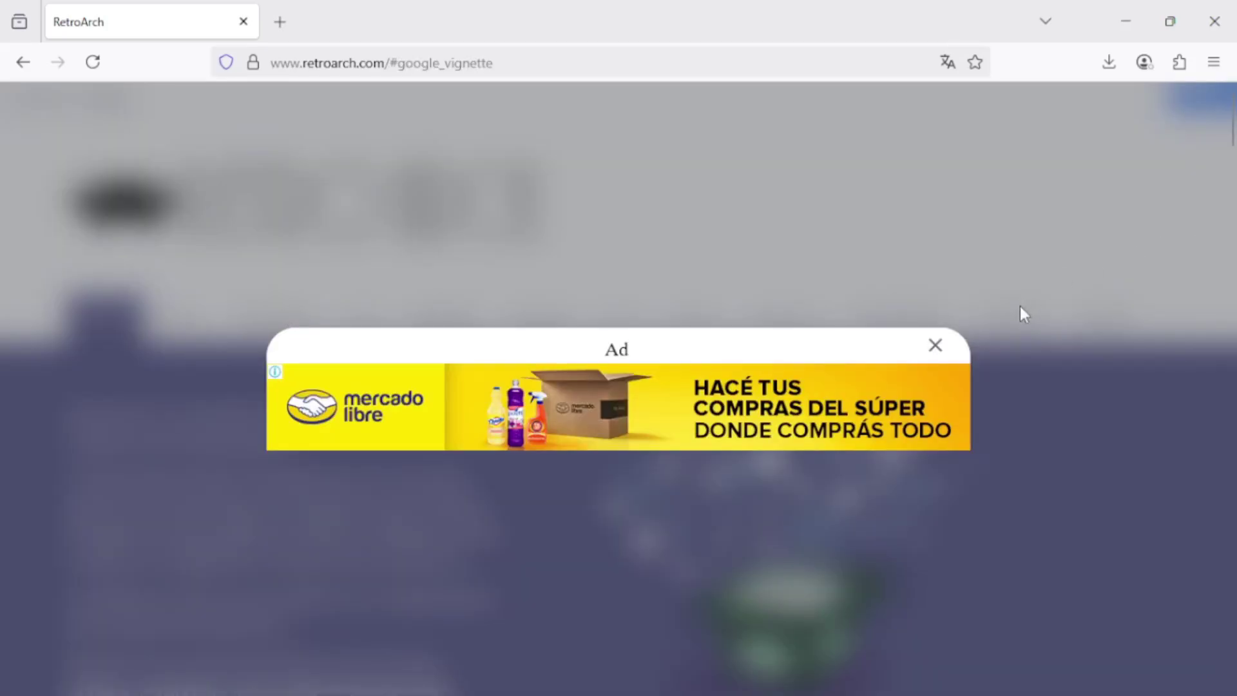
pyautogui.click(935, 348)
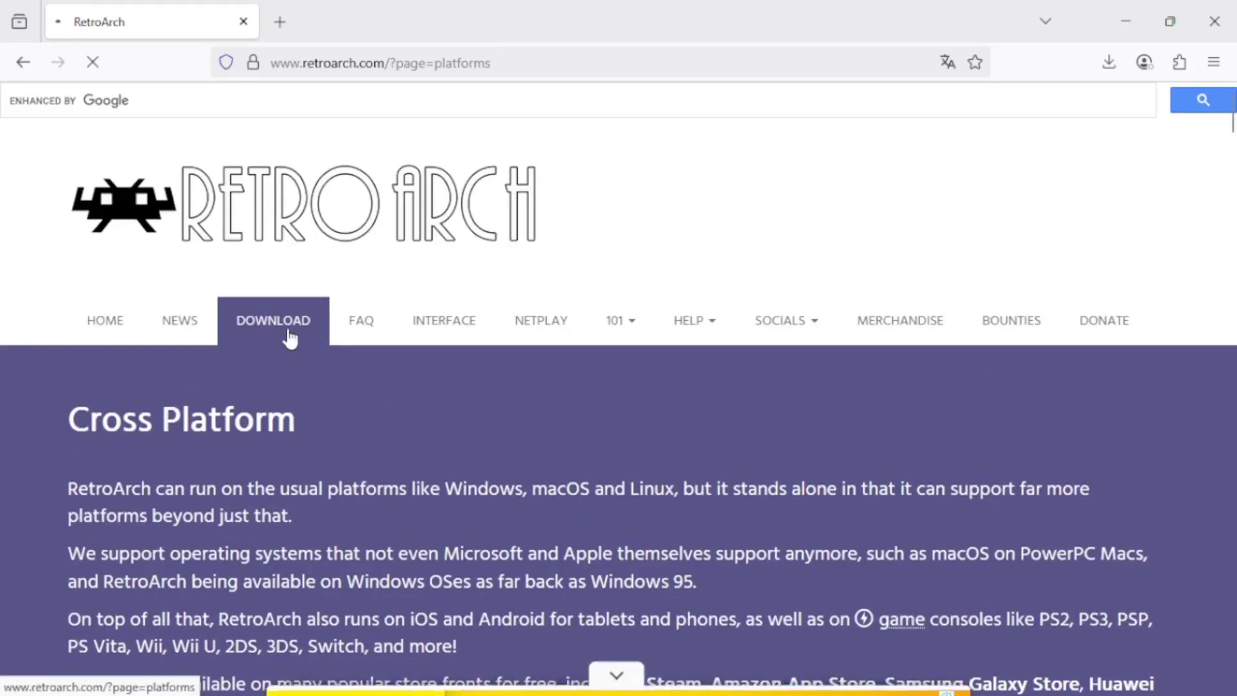
pyautogui.scroll(-5, 182, 413)
pyautogui.scroll(-2, 182, 426)
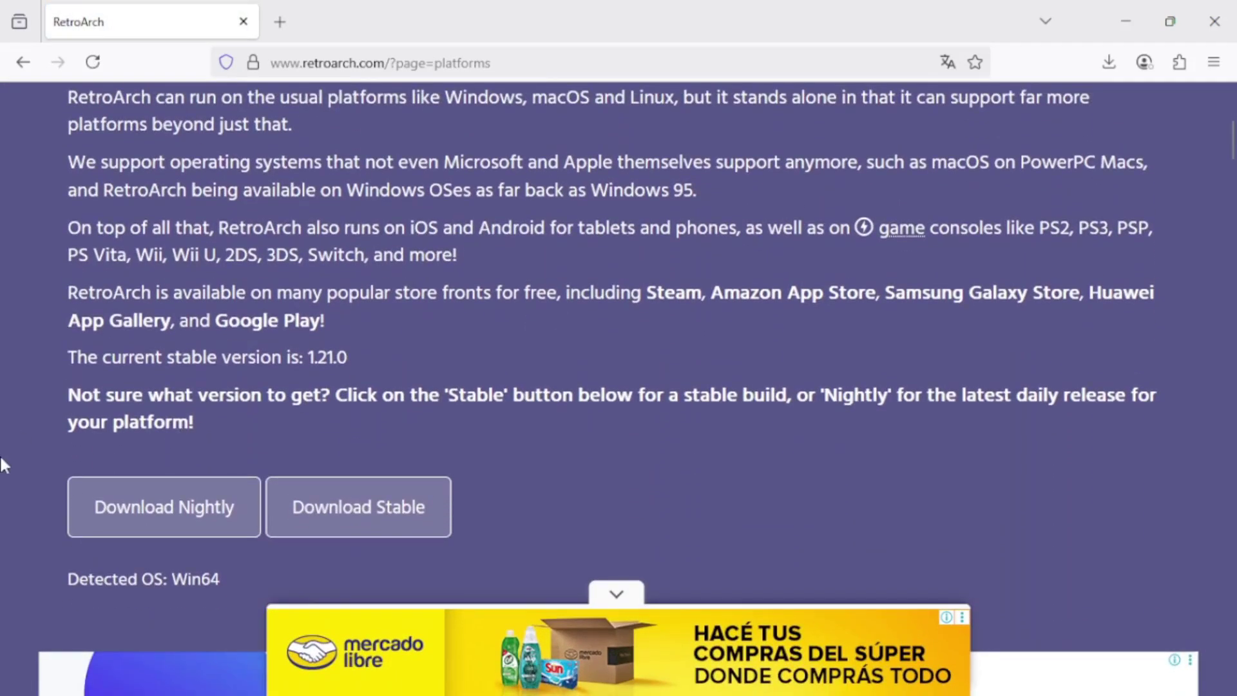
pyautogui.scroll(-3, 18, 438)
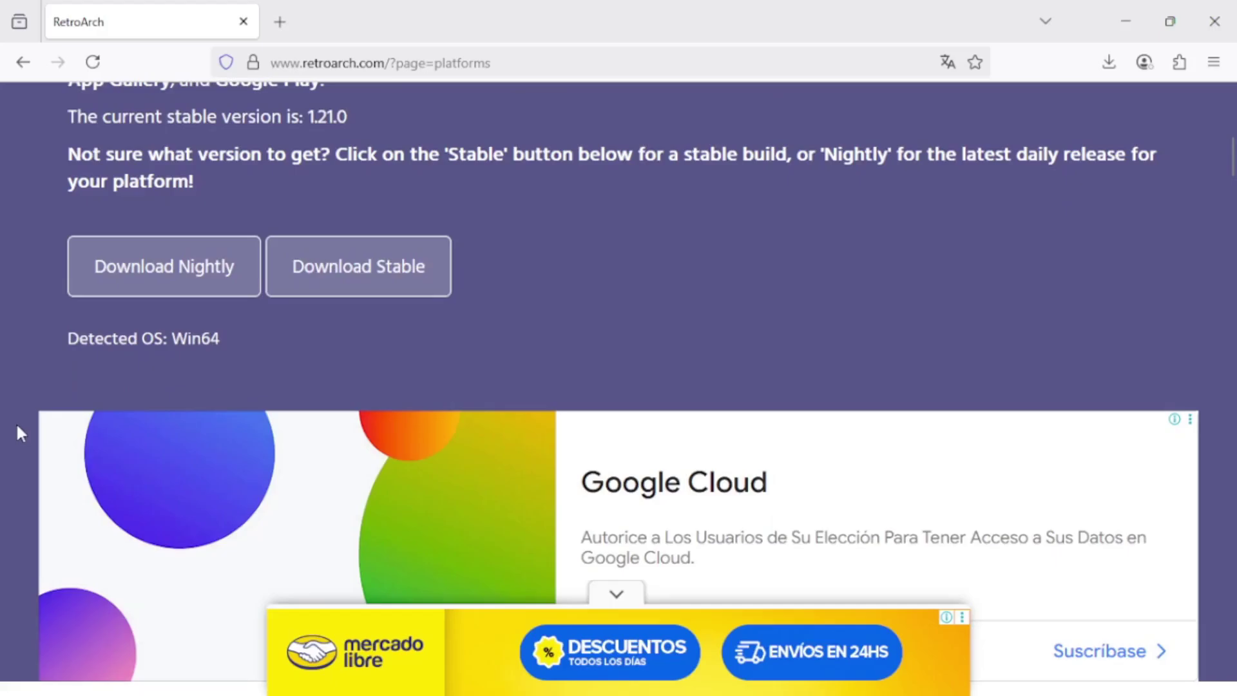
pyautogui.click(400, 294)
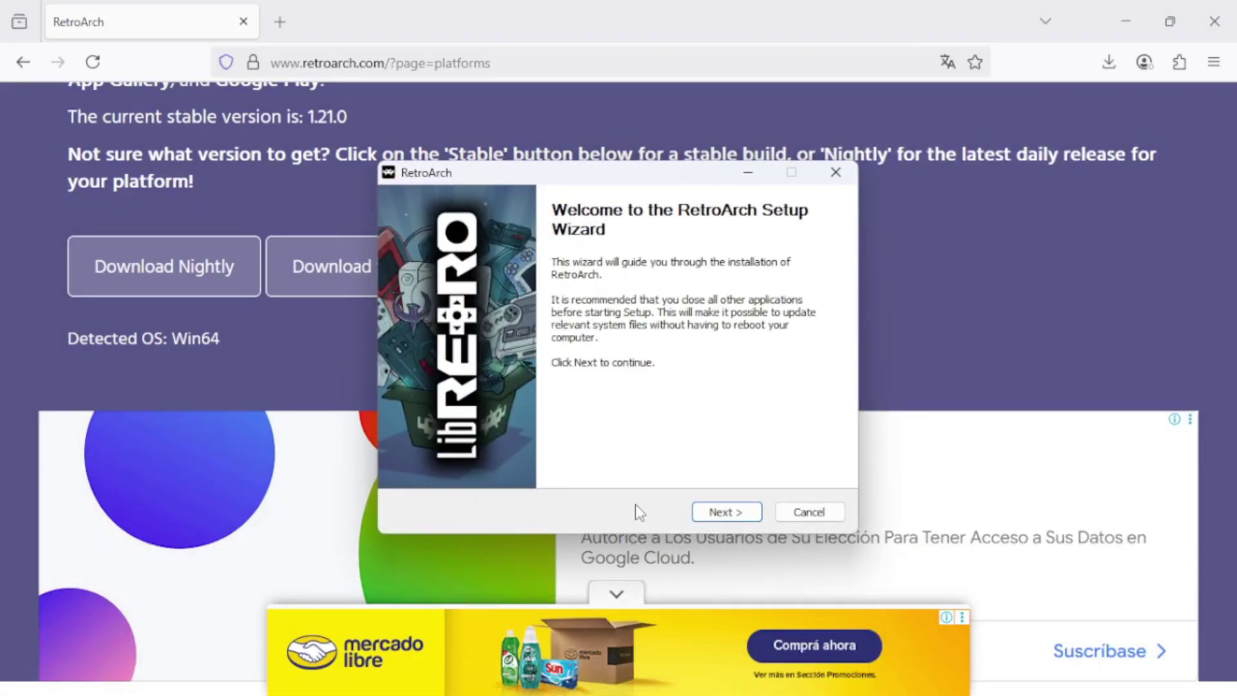
# Step: Install RetroArch in C:\RetroArch-Win64 with the RetroArch Start Menu folder, showing the installation details, and finish the setup
pyautogui.click(716, 510)
pyautogui.click(719, 514)
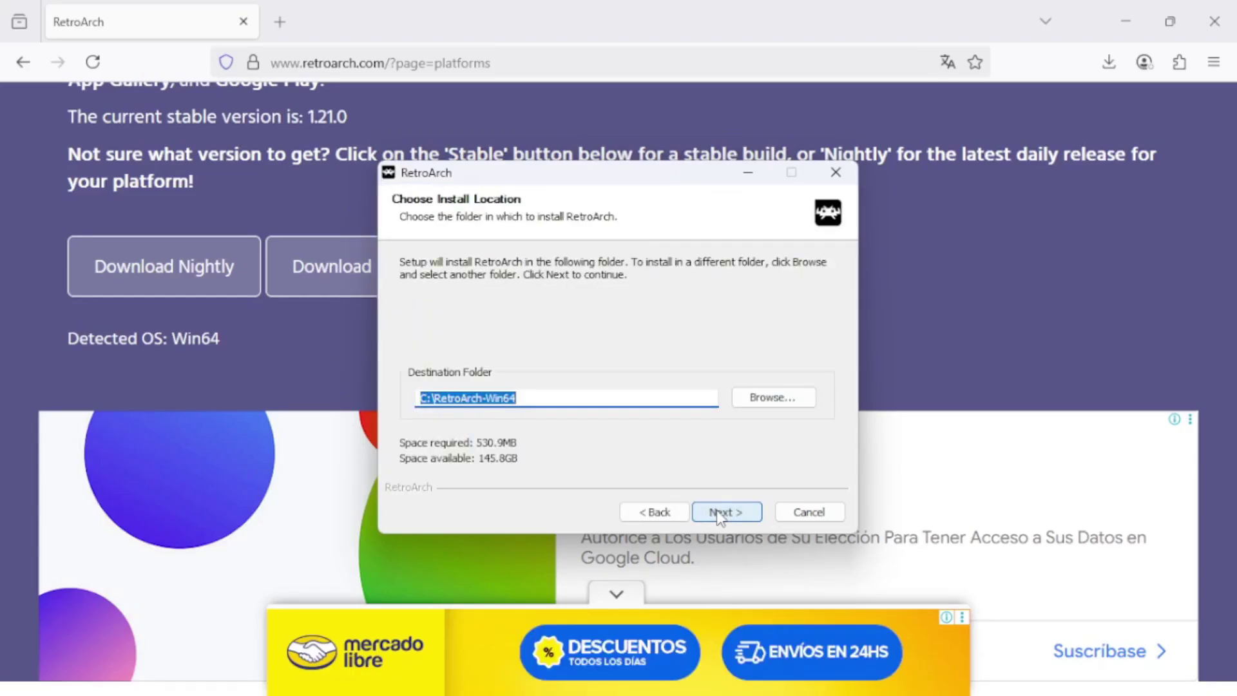
pyautogui.click(719, 514)
pyautogui.click(716, 509)
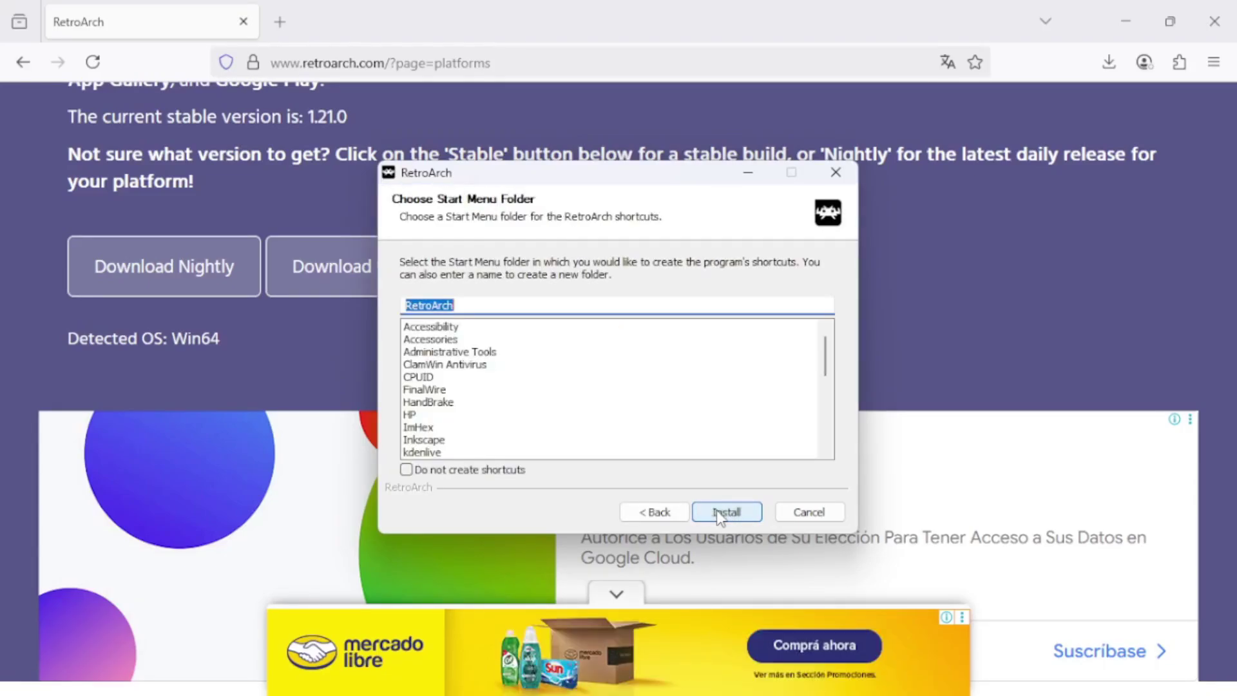
pyautogui.click(717, 509)
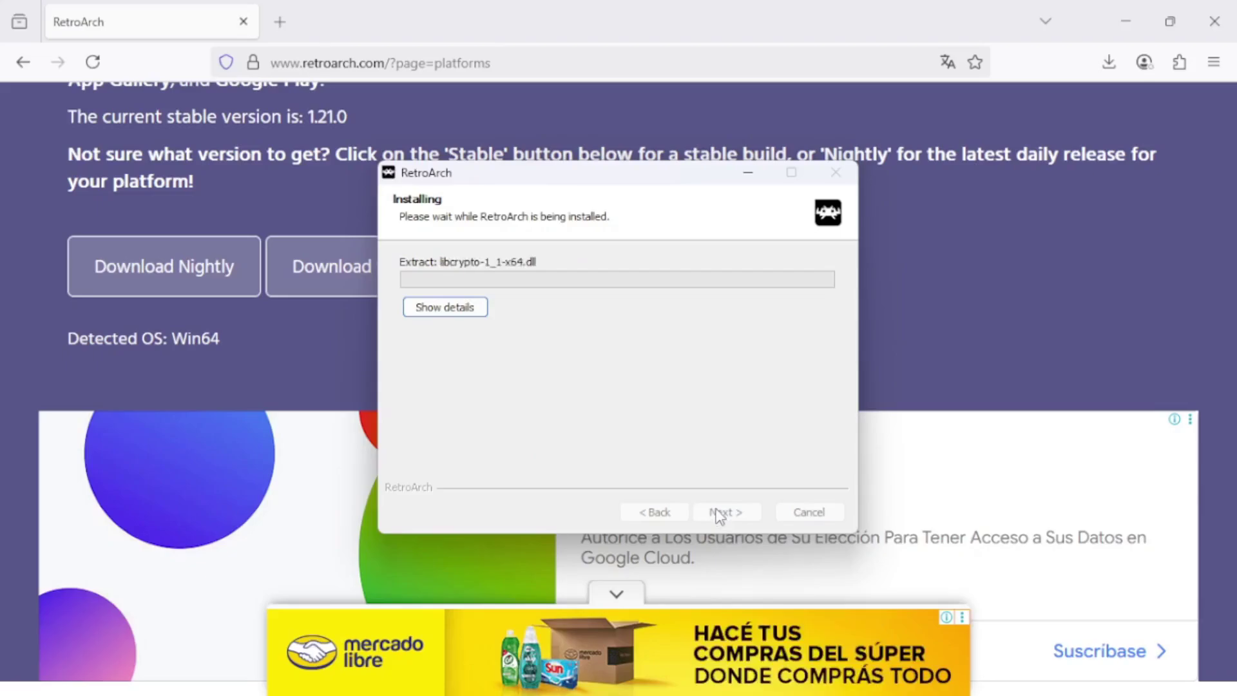
pyautogui.click(419, 309)
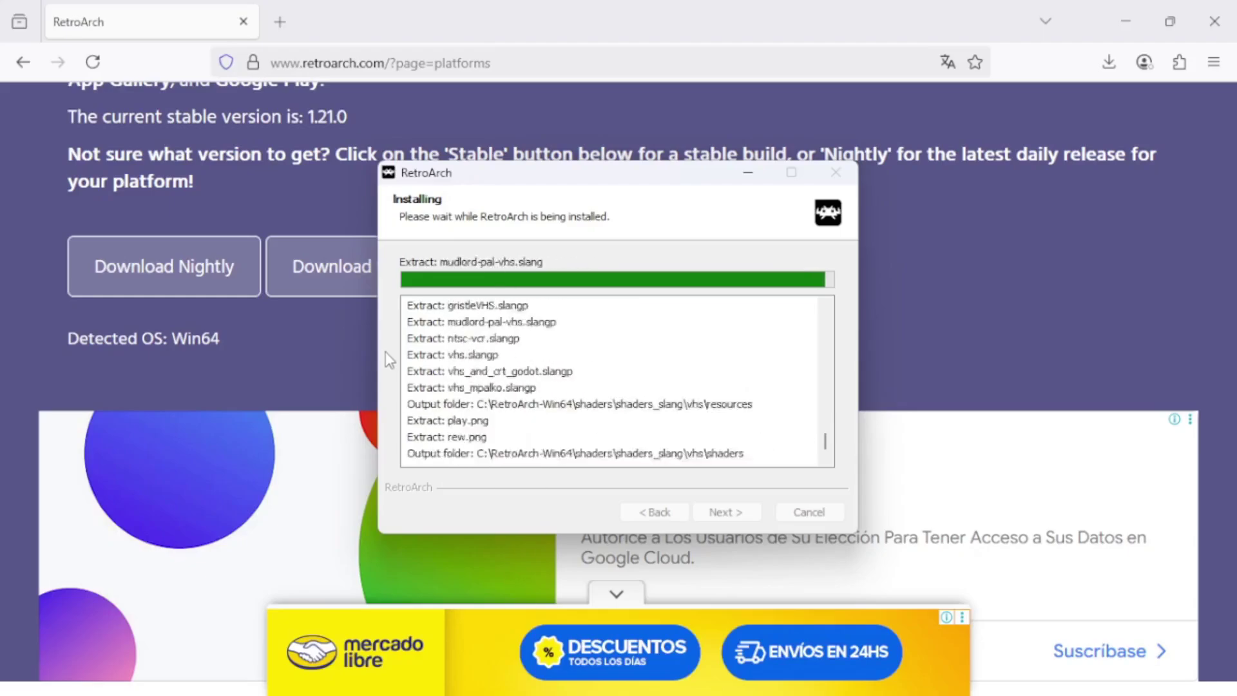
pyautogui.click(727, 512)
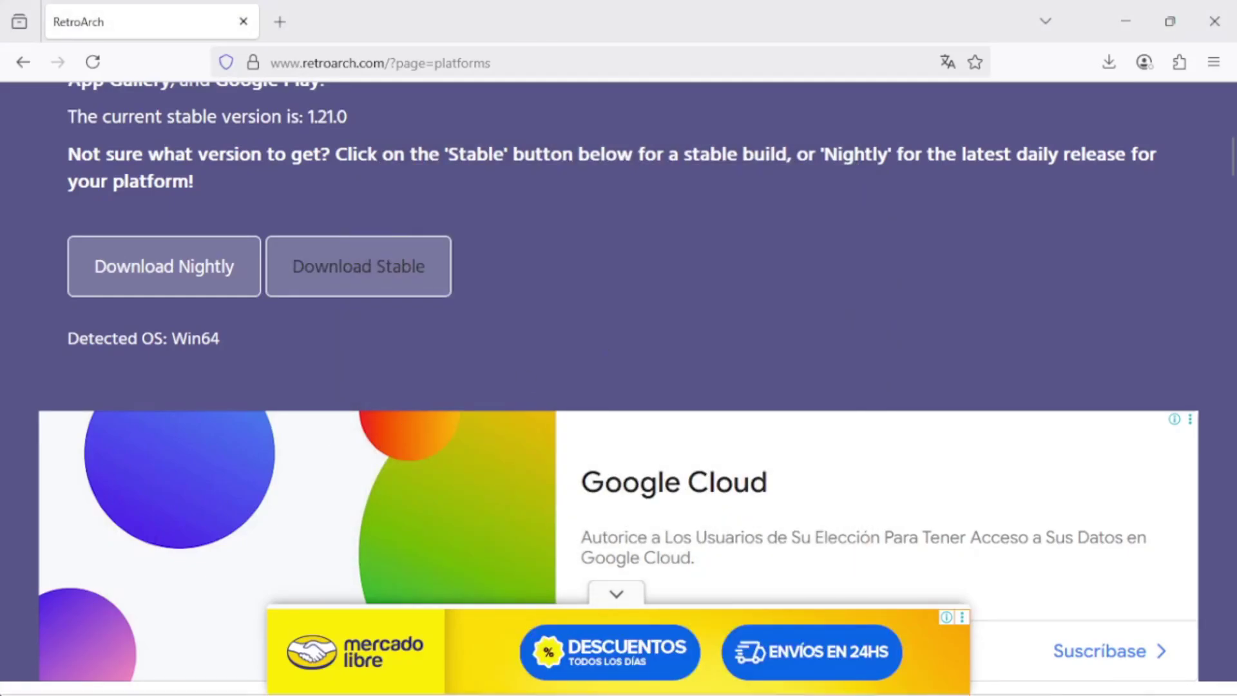
# Step: Search Windows for "retro", launch the installed RetroArch application and maximize its window
pyautogui.click(14, 687)
pyautogui.write('retro')
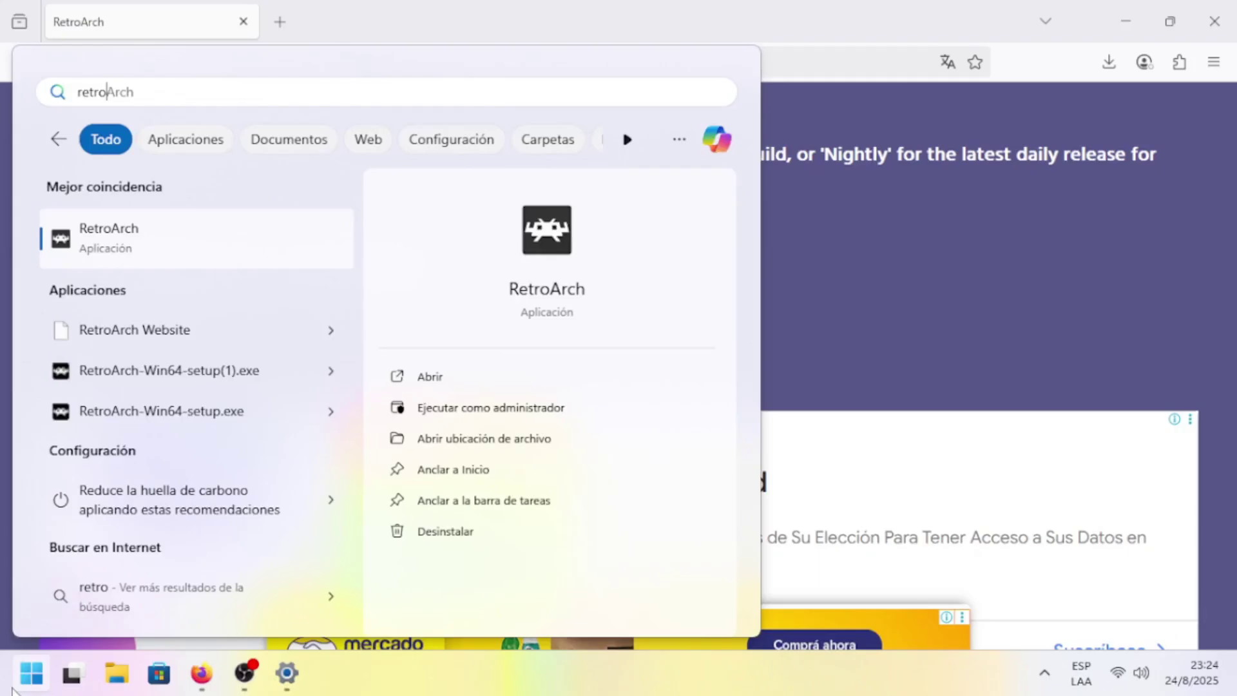
pyautogui.press('Return')
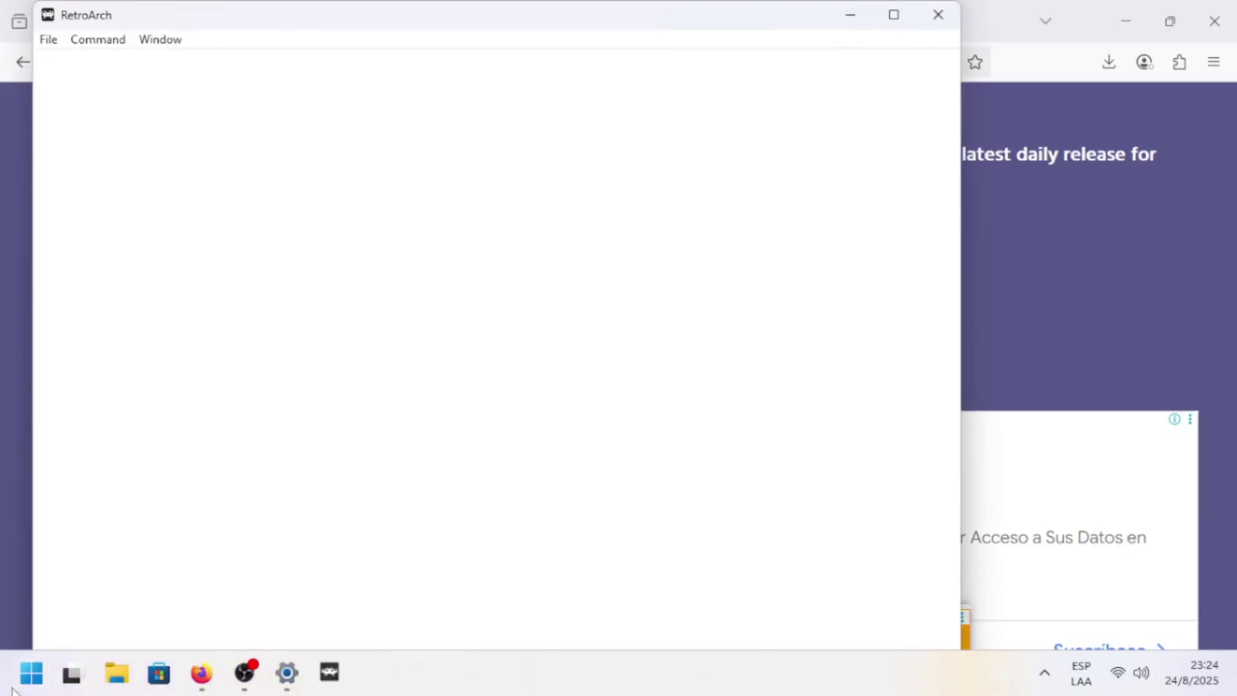
pyautogui.doubleClick(664, 24)
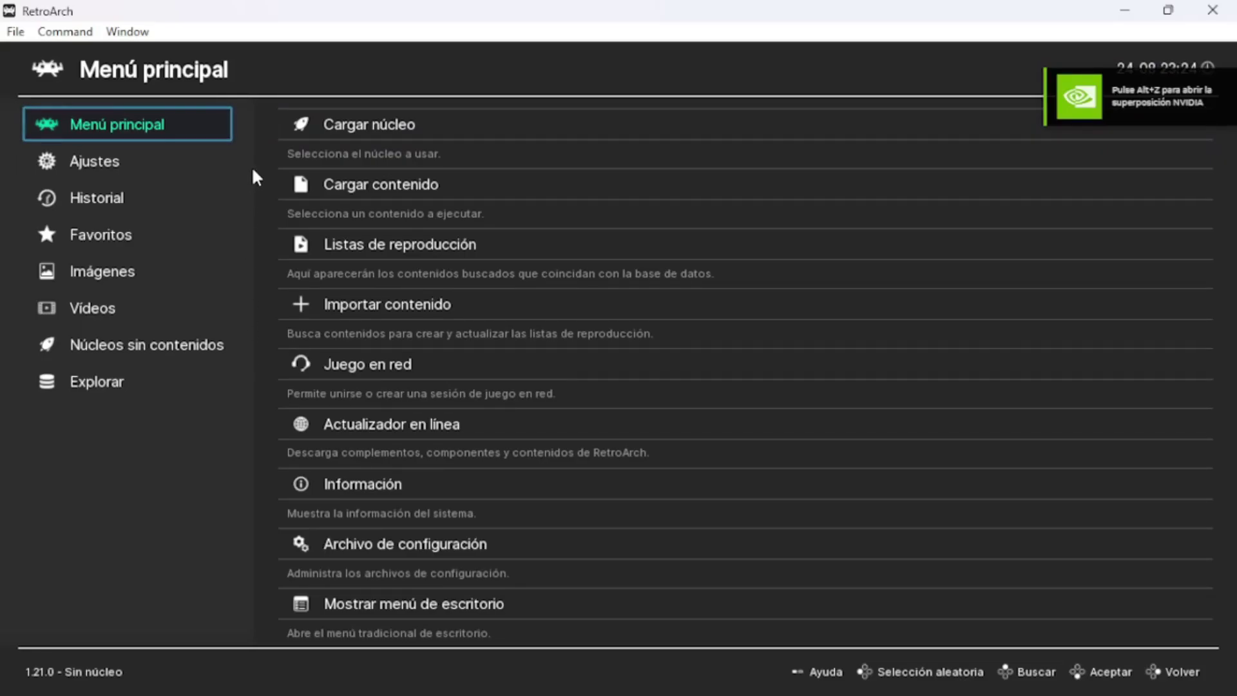
# Step: Review the Vídeo and Entrada options in RetroArch's Ajustes, returning to the settings list after each
pyautogui.click(92, 159)
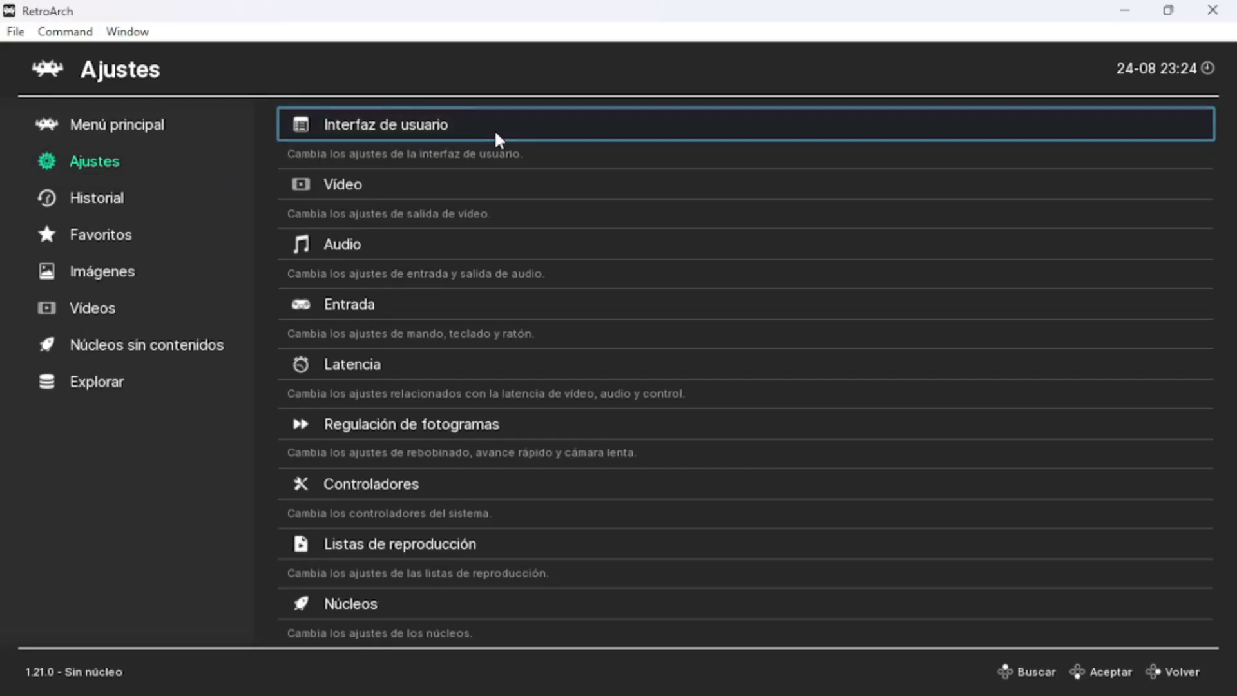
pyautogui.click(524, 184)
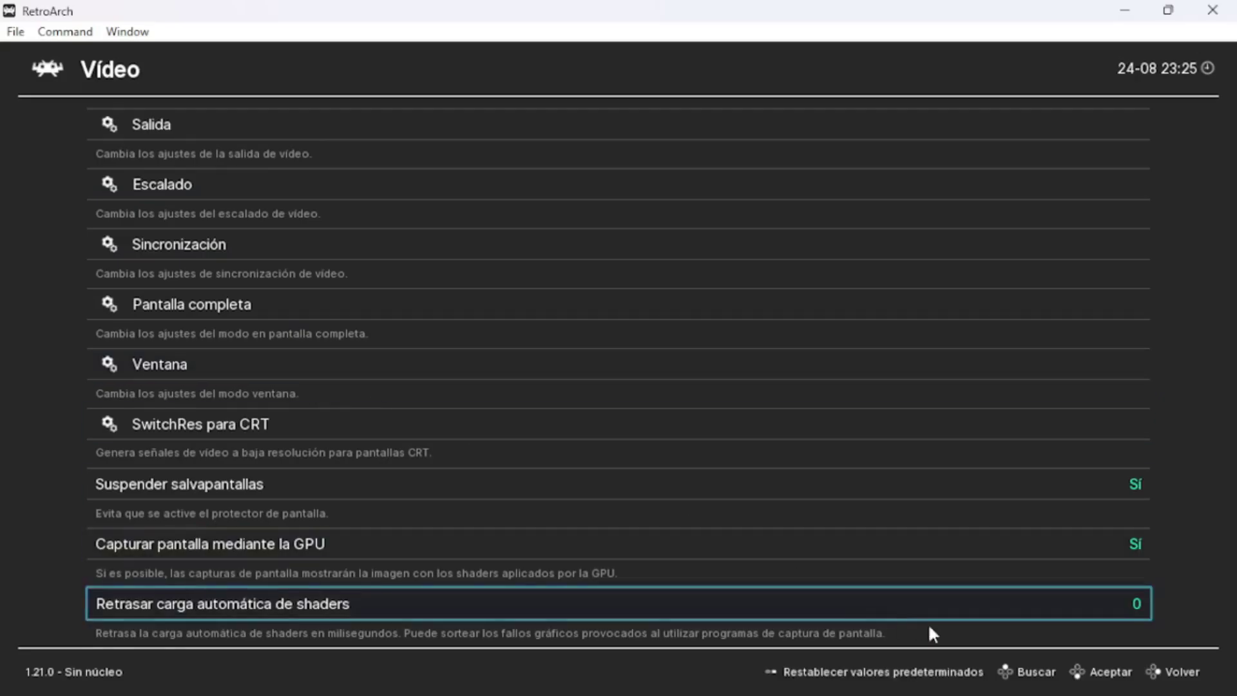
pyautogui.click(1200, 685)
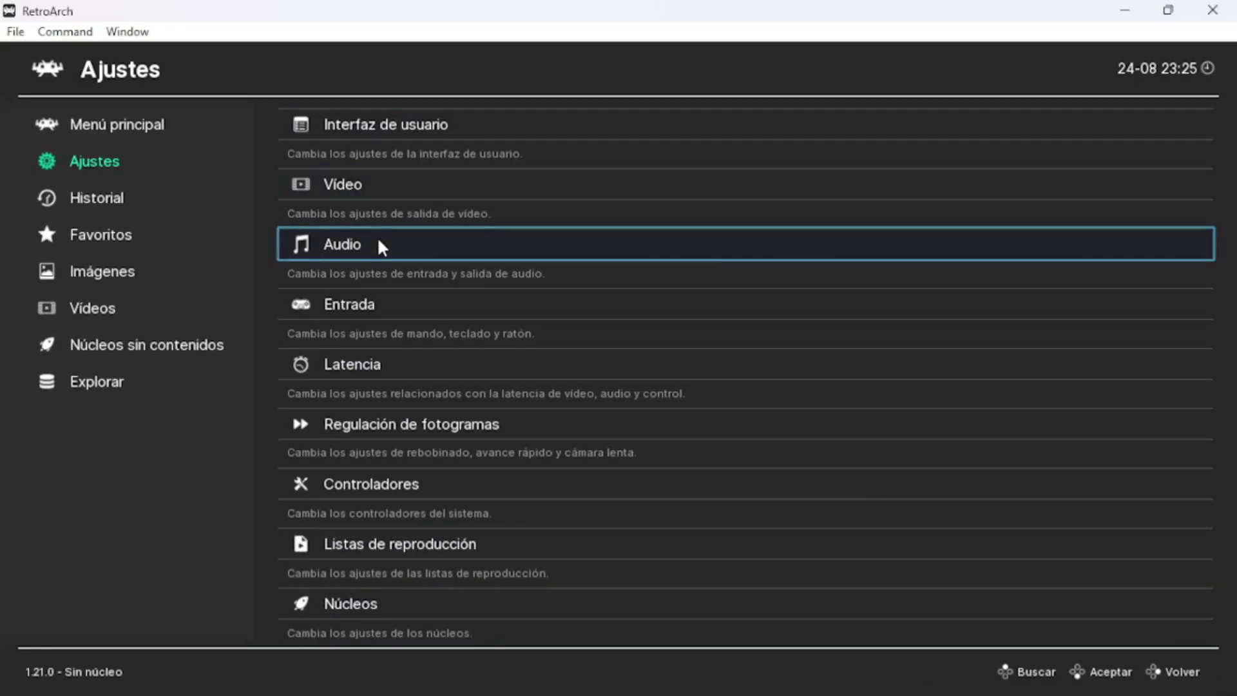
pyautogui.click(406, 300)
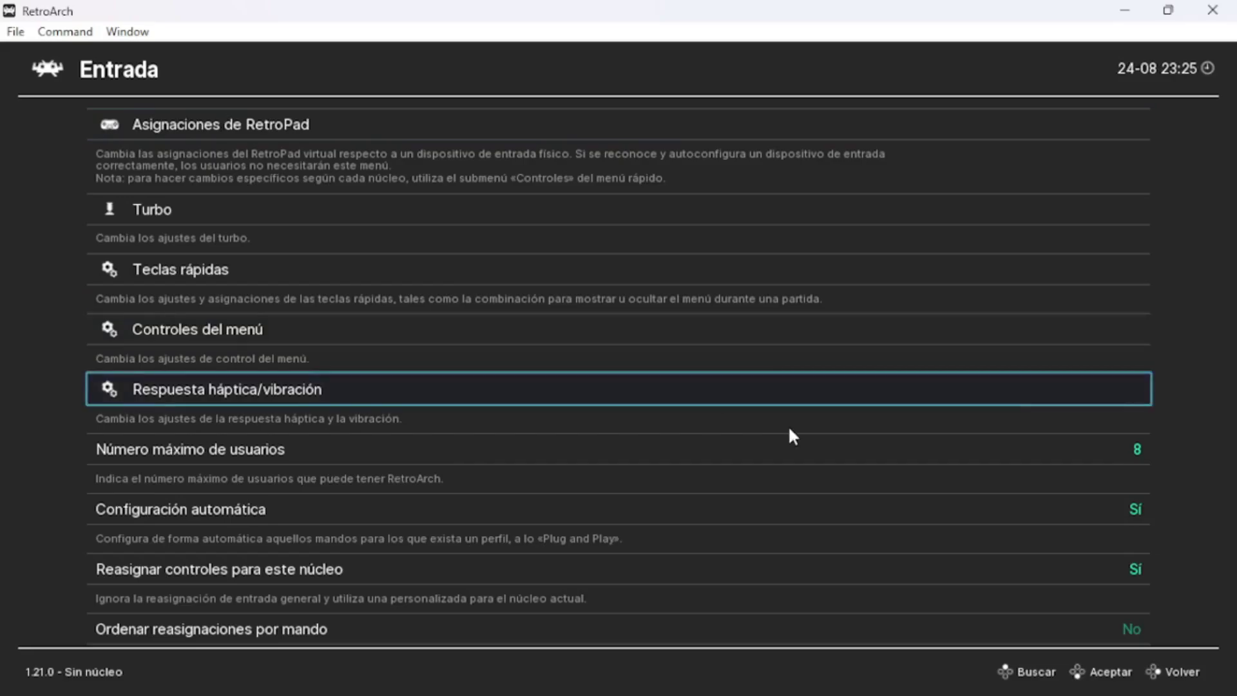
pyautogui.click(1185, 671)
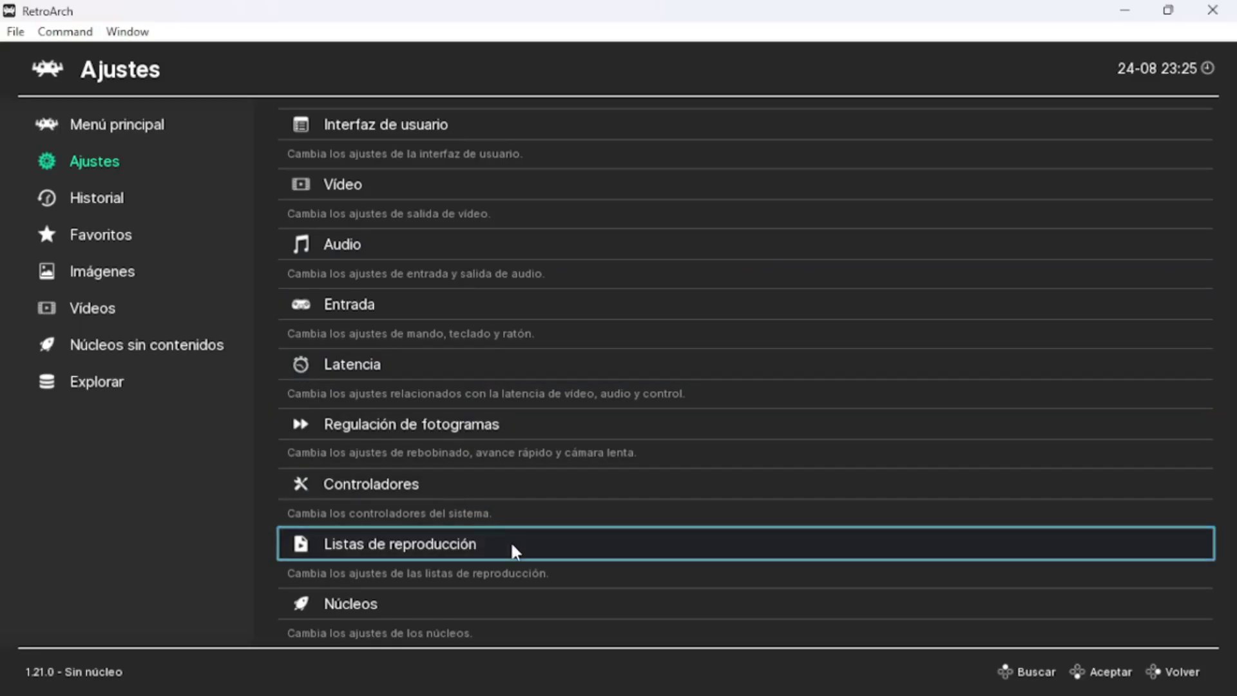
# Step: View the Historial, Favoritos, Imágenes, Vídeos, Núcleos sin contenidos and Explorar sections one after another
pyautogui.click(106, 202)
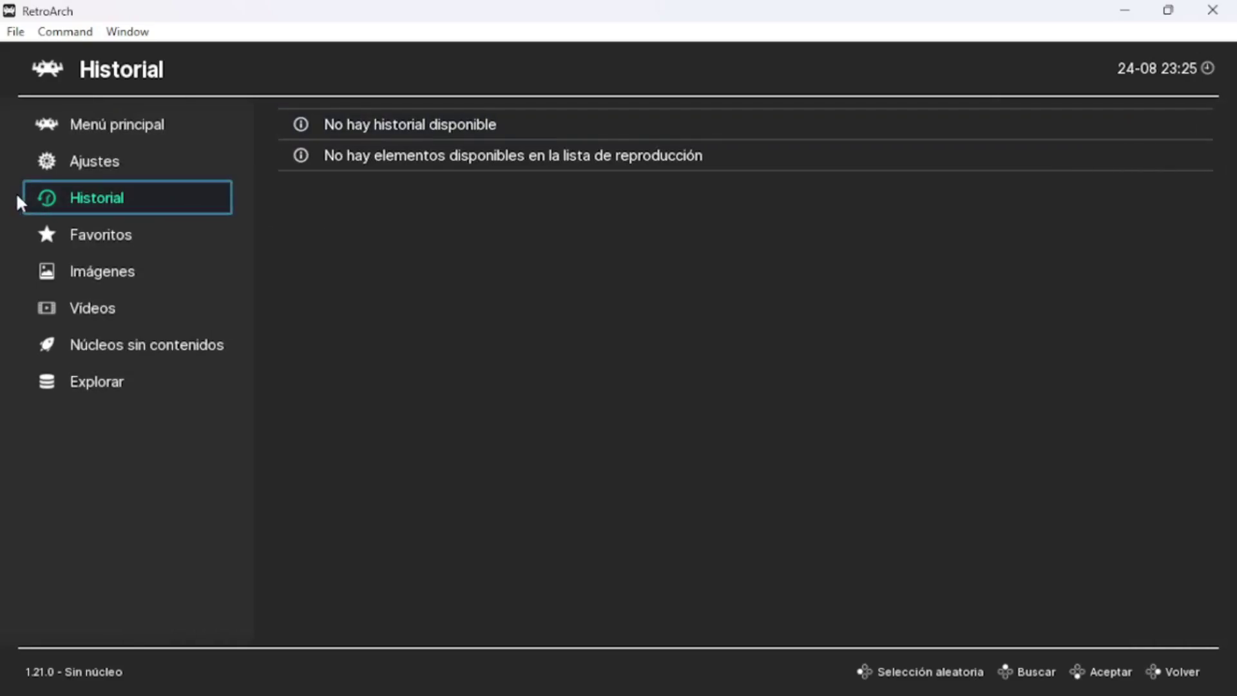
pyautogui.click(85, 238)
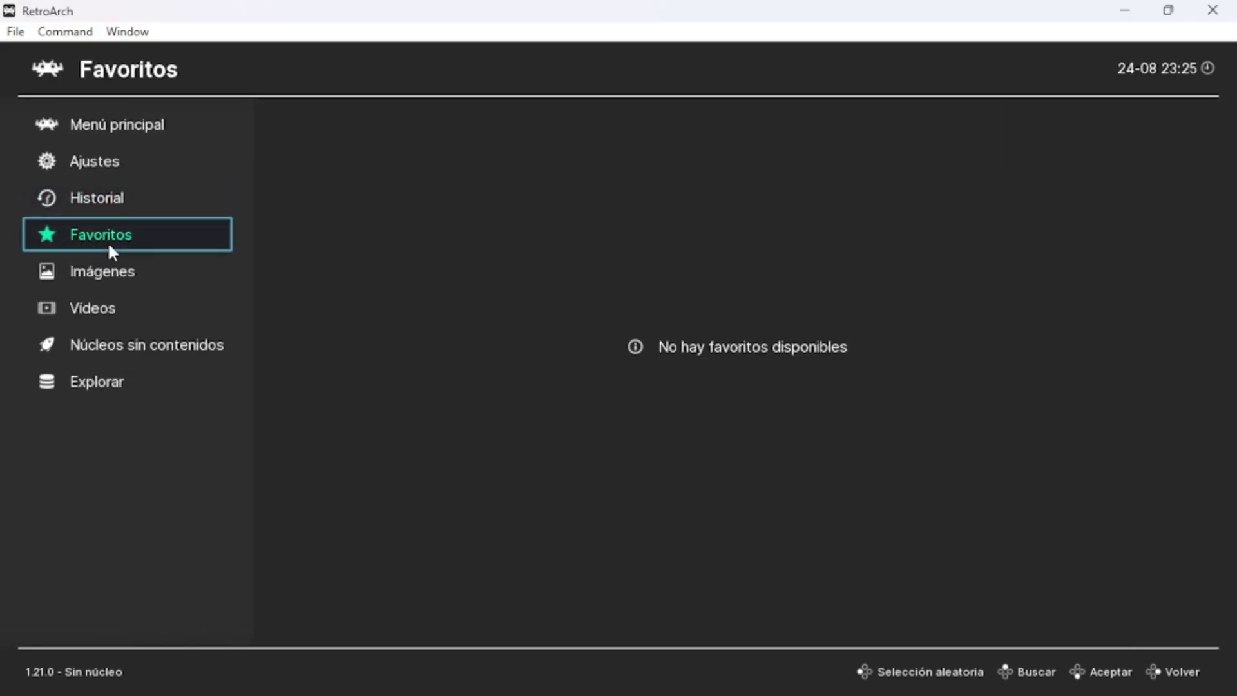
pyautogui.click(103, 265)
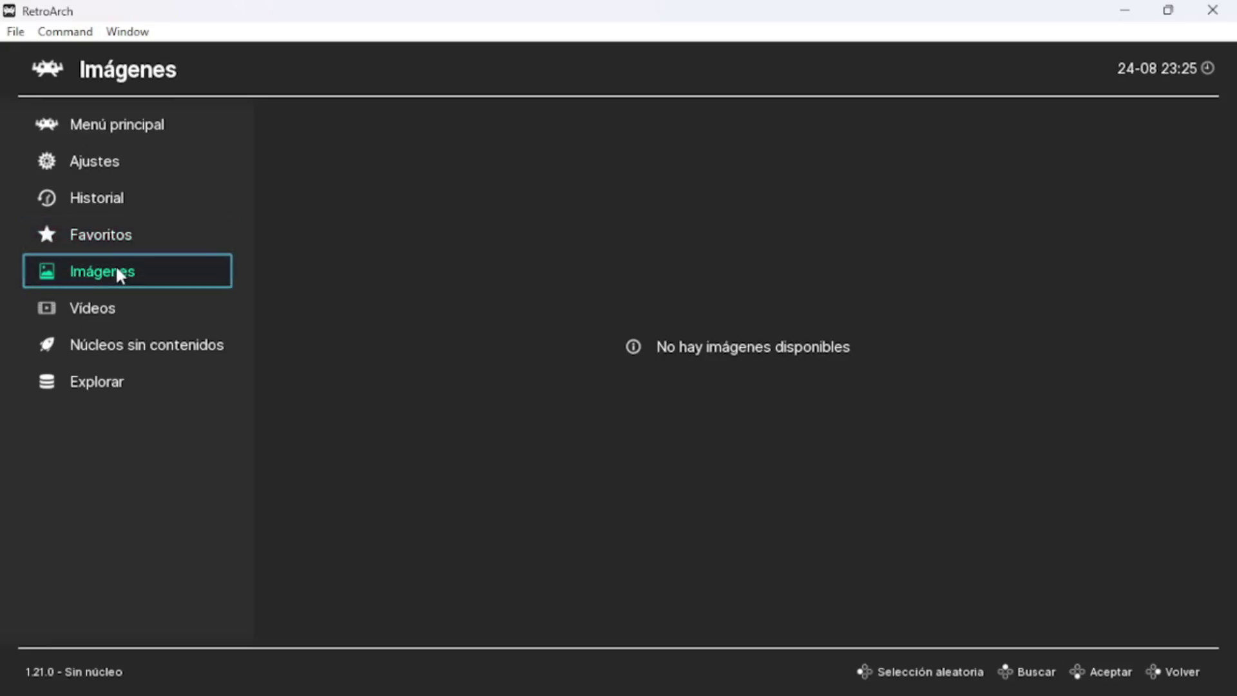
pyautogui.click(131, 308)
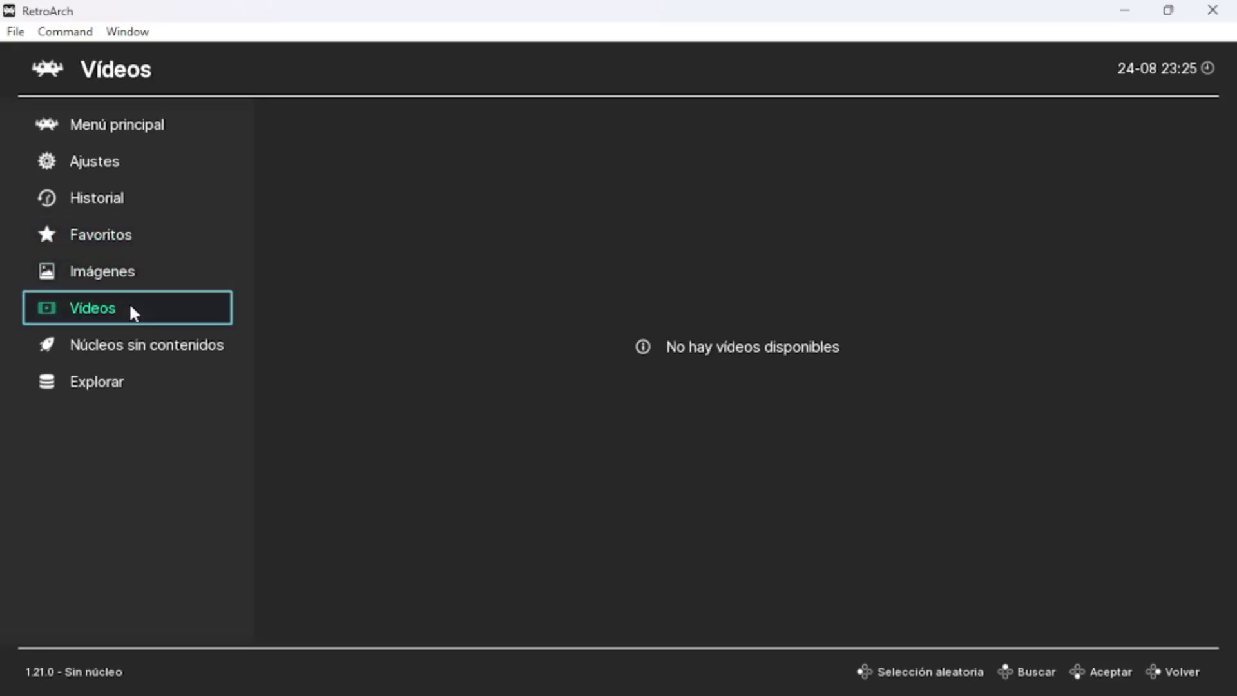
pyautogui.click(125, 350)
pyautogui.click(114, 383)
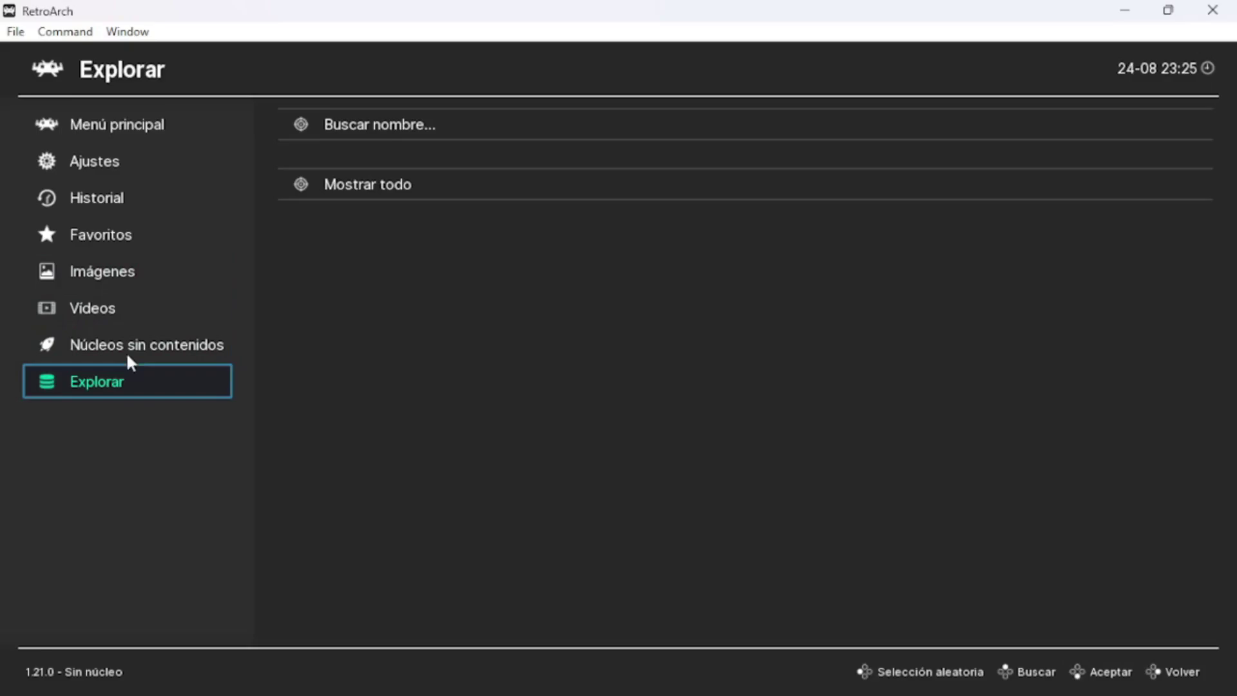
# Step: From Menú principal, open the core downloader (Descargar núcleo) within Cargar núcleo
pyautogui.click(86, 132)
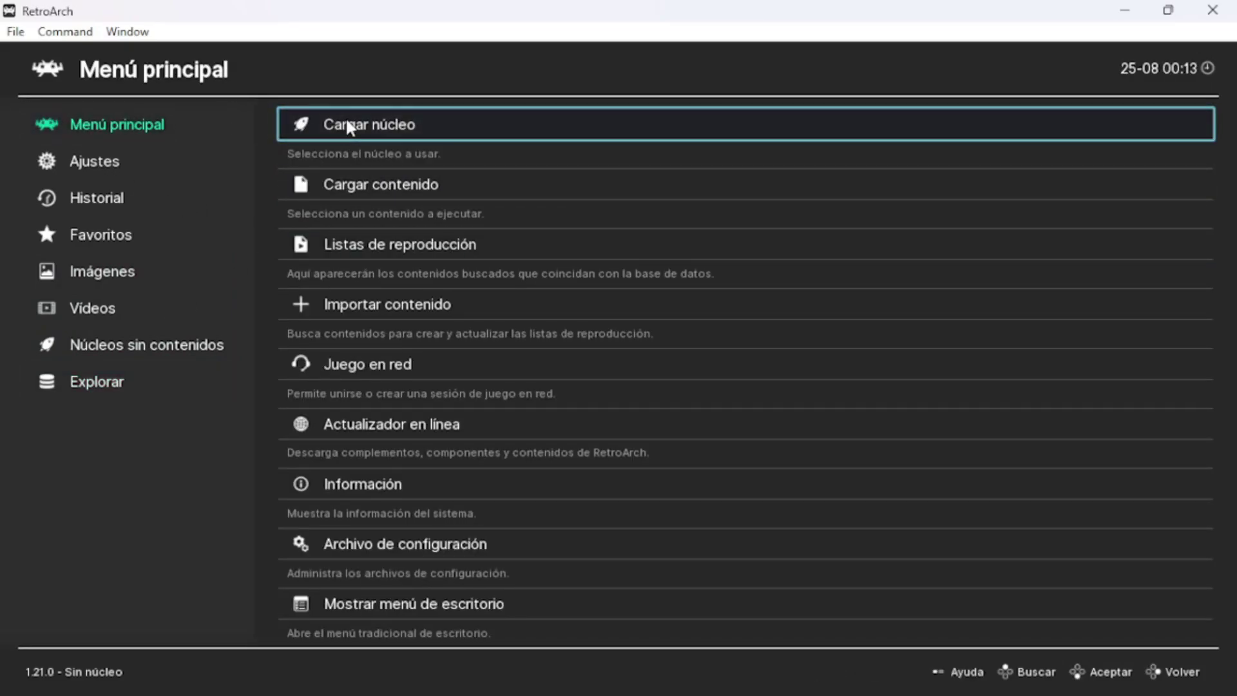
pyautogui.click(429, 127)
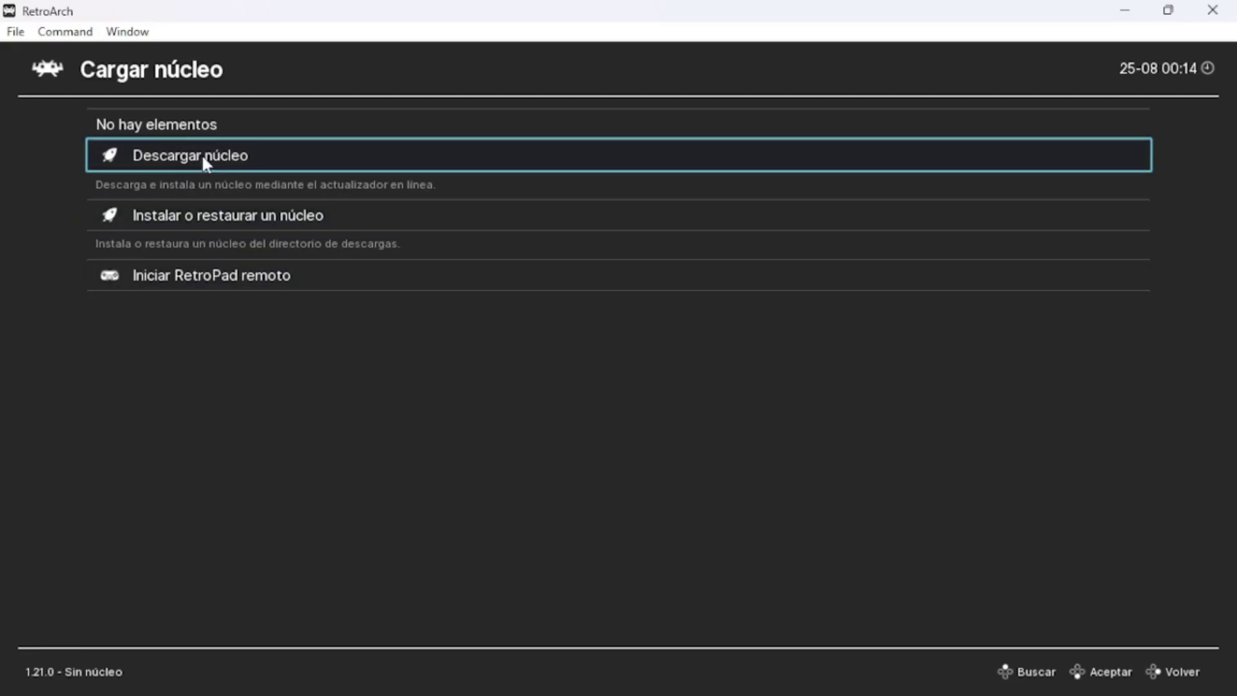
pyautogui.click(257, 157)
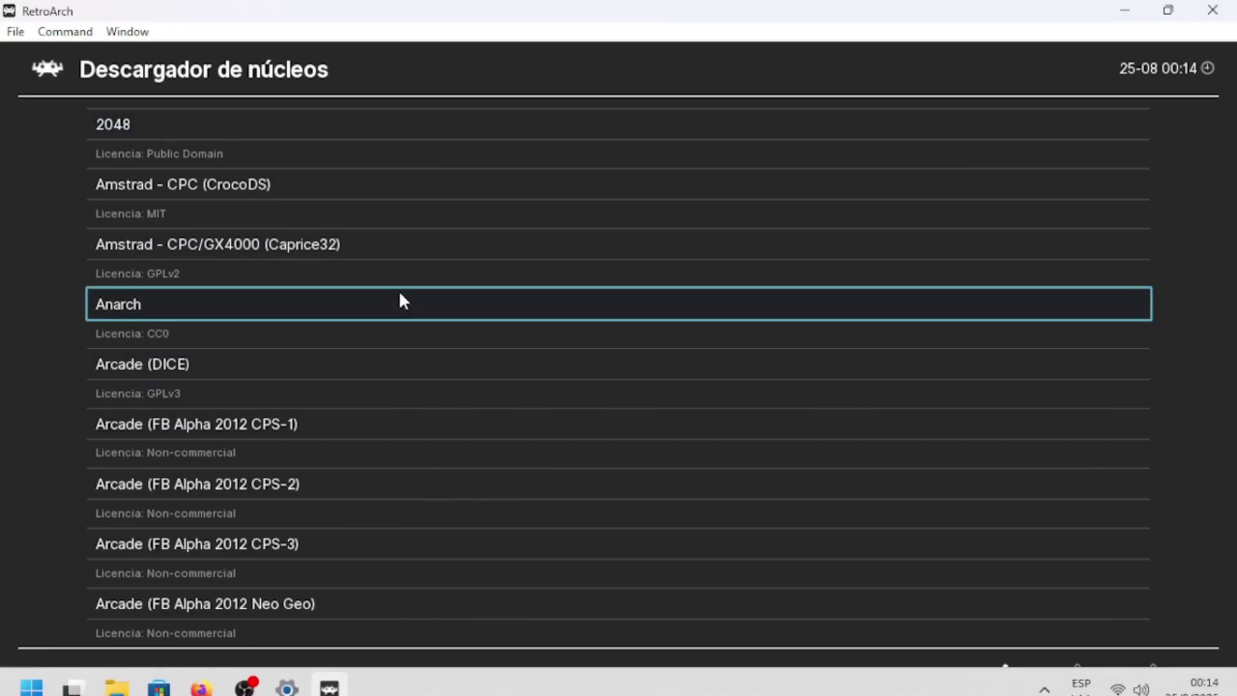
# Step: Browse the full list of cores in Descargador de núcleos to see which systems are offered
pyautogui.scroll(-14, 400, 285)
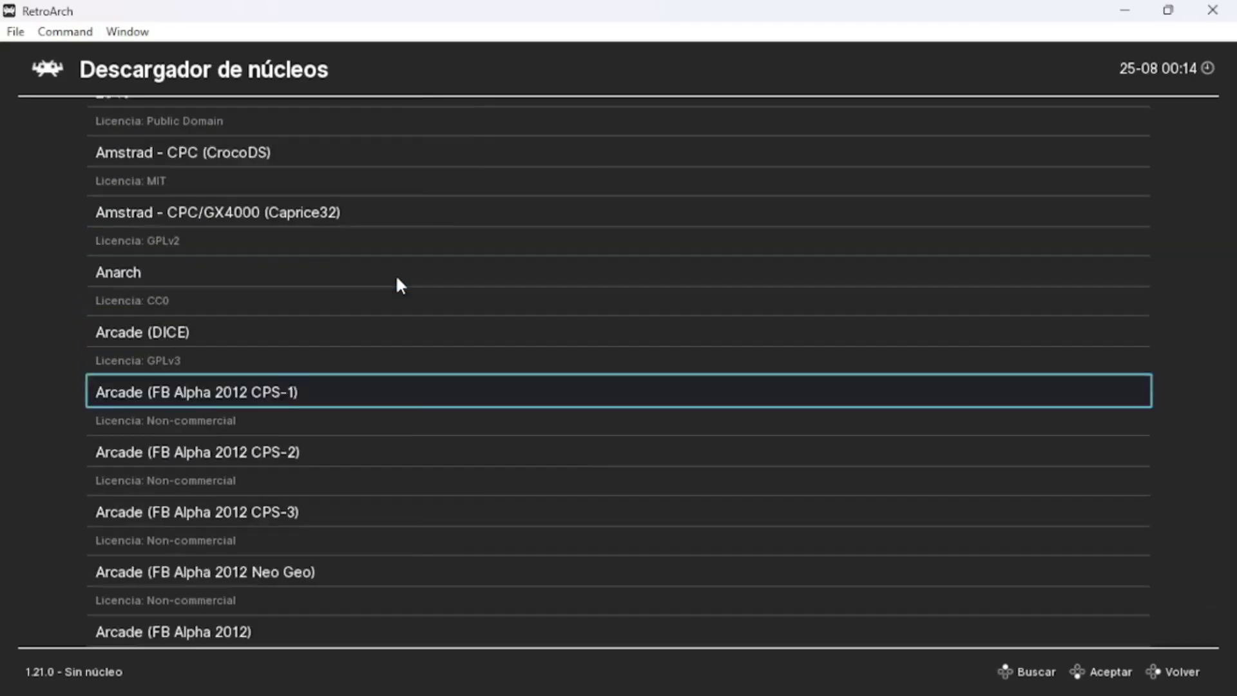
pyautogui.scroll(-20, 398, 279)
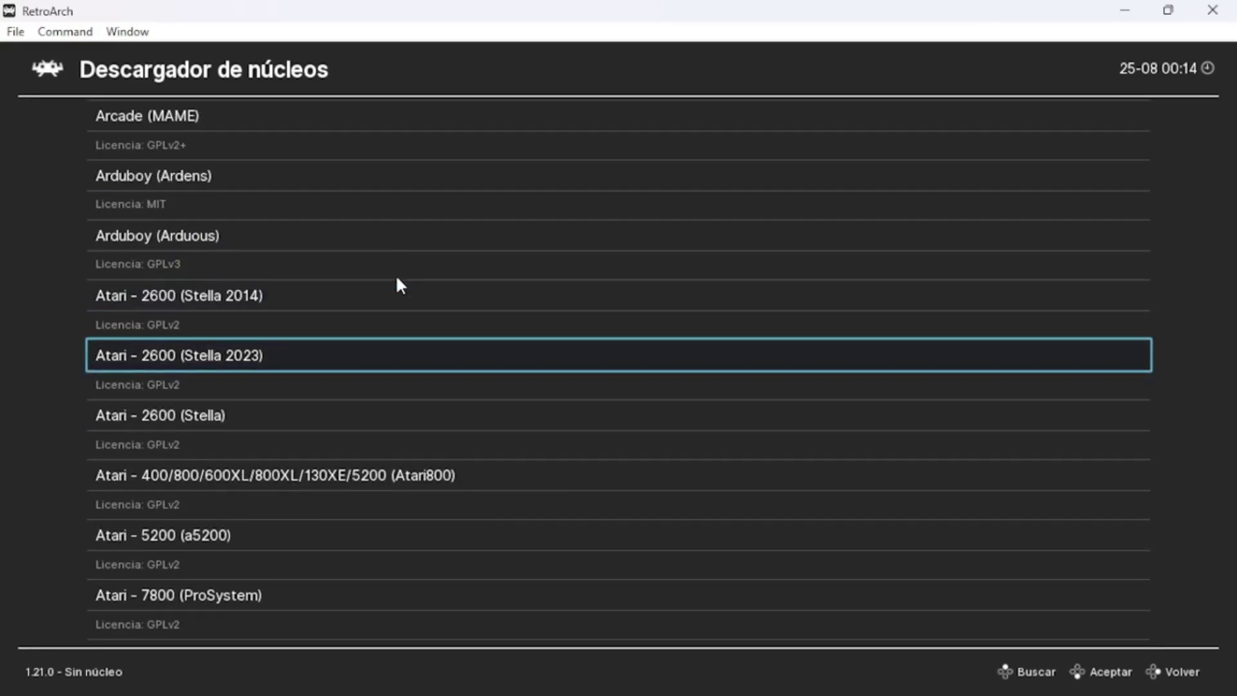
pyautogui.scroll(-20, 397, 279)
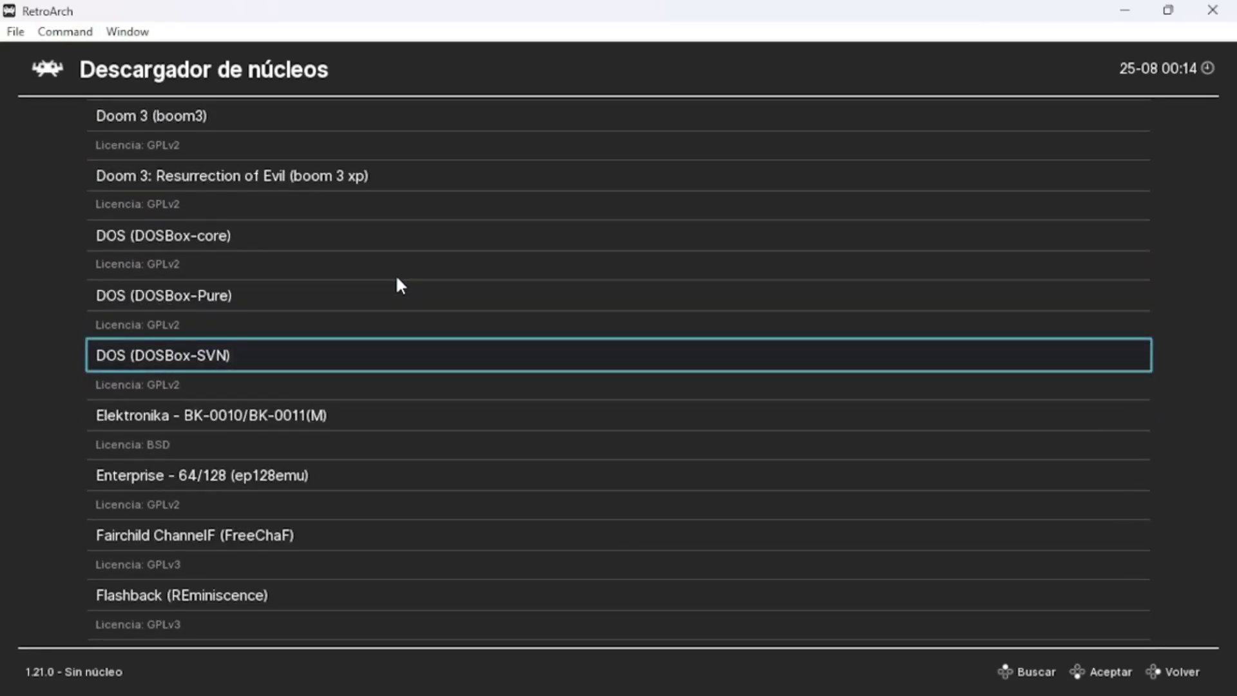
pyautogui.scroll(-20, 397, 279)
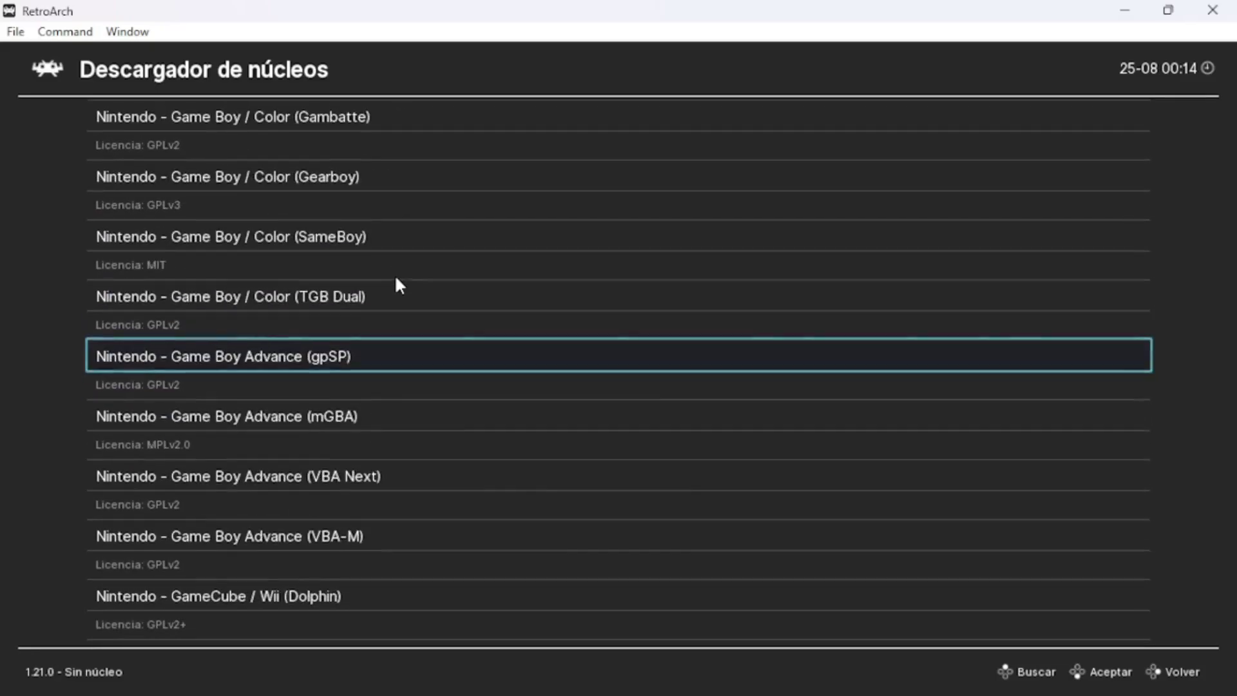
pyautogui.scroll(-20, 397, 279)
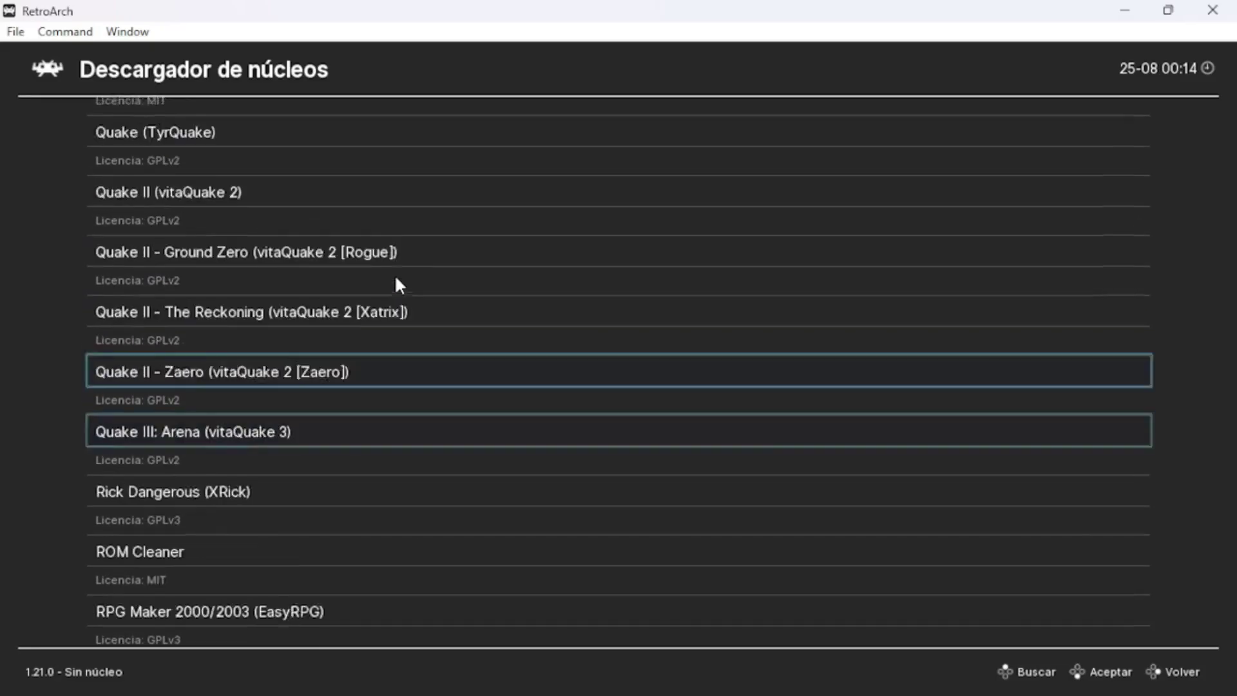
pyautogui.scroll(-20, 396, 279)
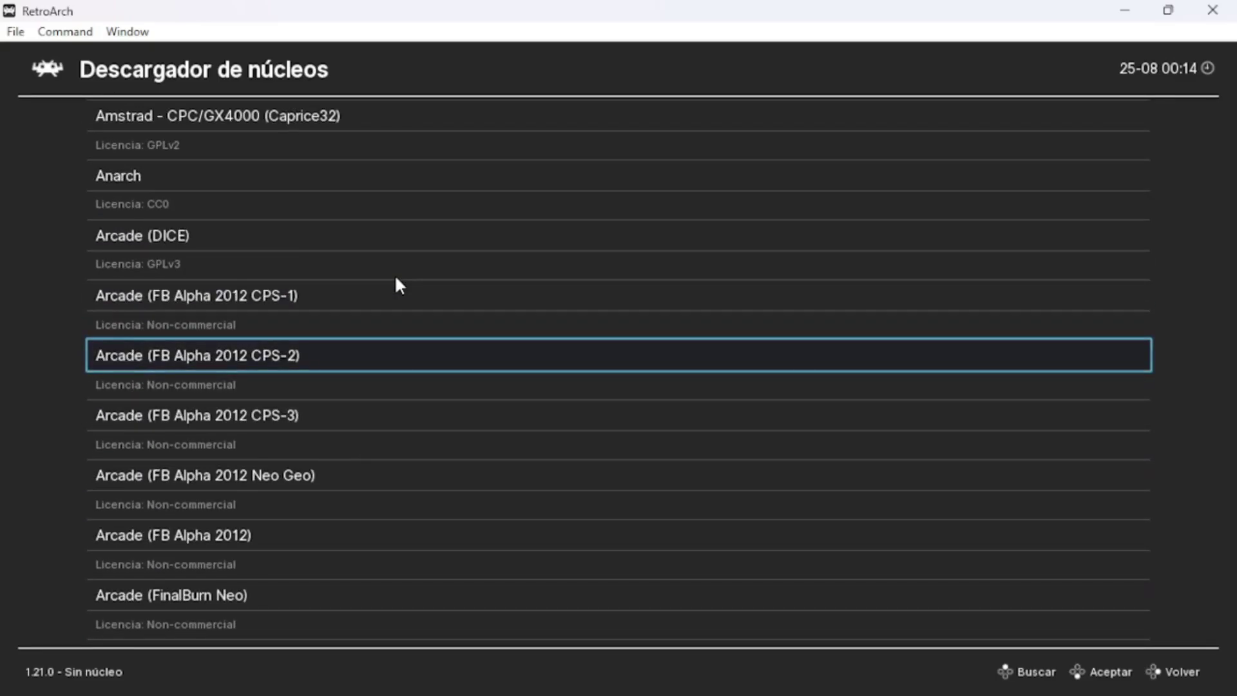
pyautogui.scroll(3, 395, 273)
pyautogui.scroll(5, 389, 182)
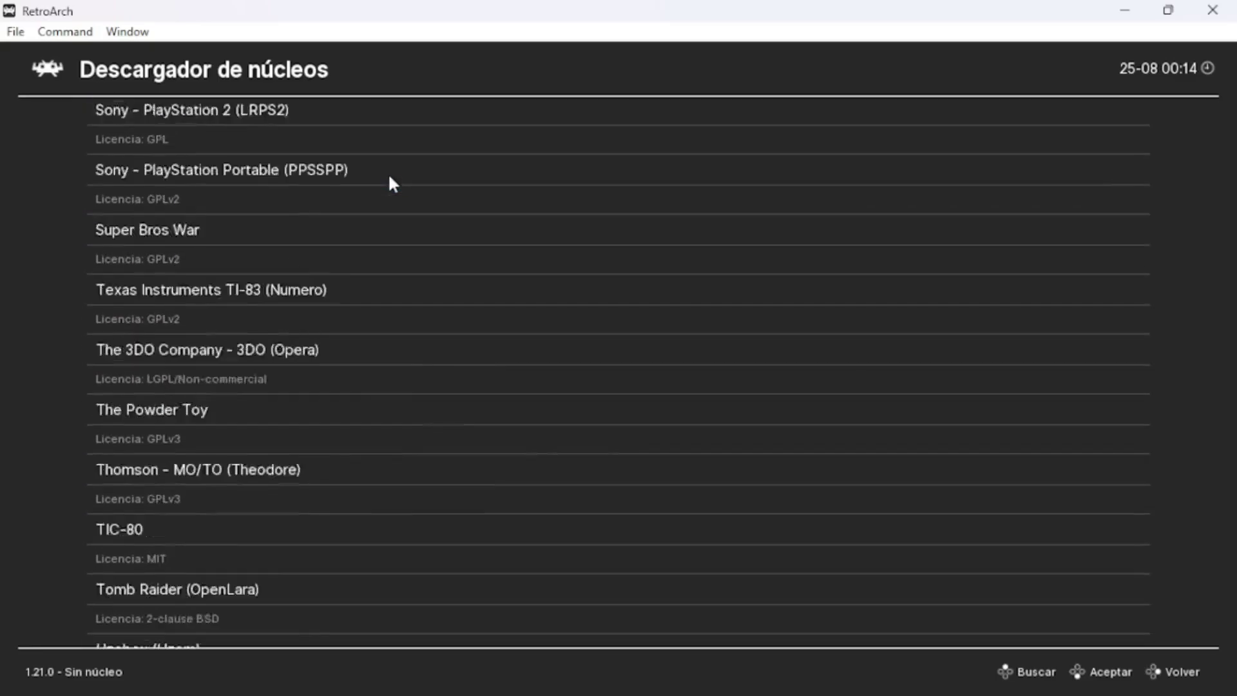
# Step: Search the core downloader for "gba" and install the Nintendo - Game Boy Advance (mGBA) core
pyautogui.click(1048, 678)
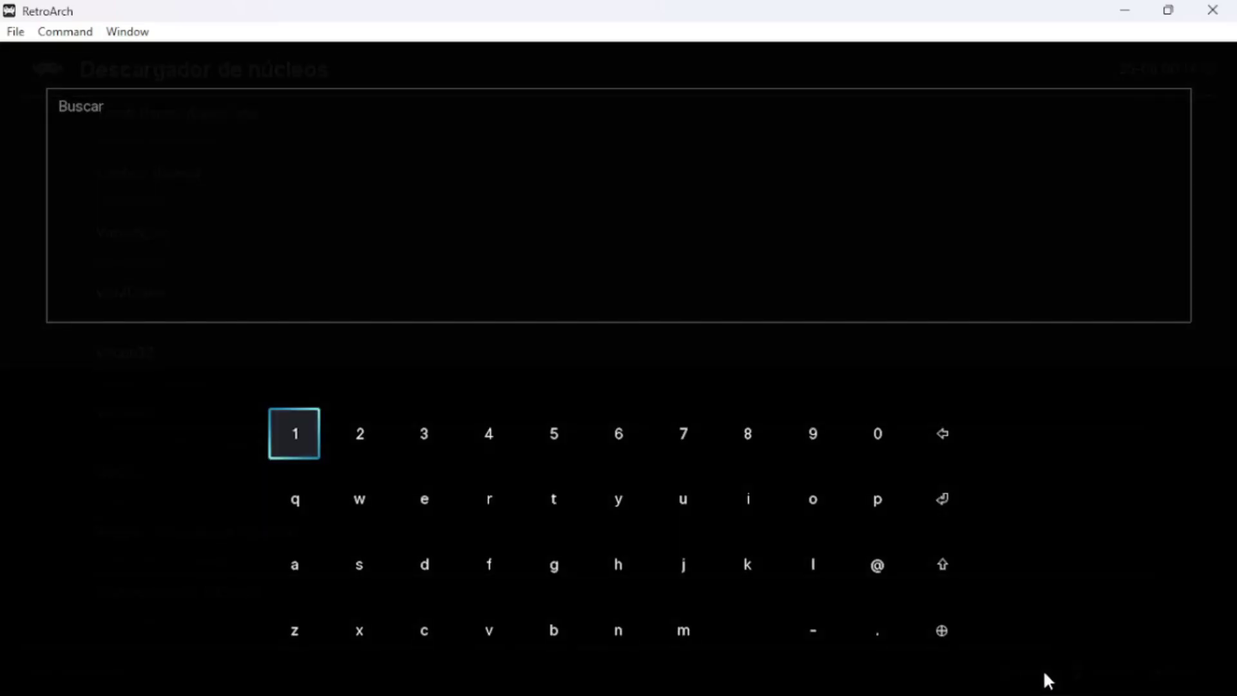
pyautogui.write('gba')
pyautogui.press('Return')
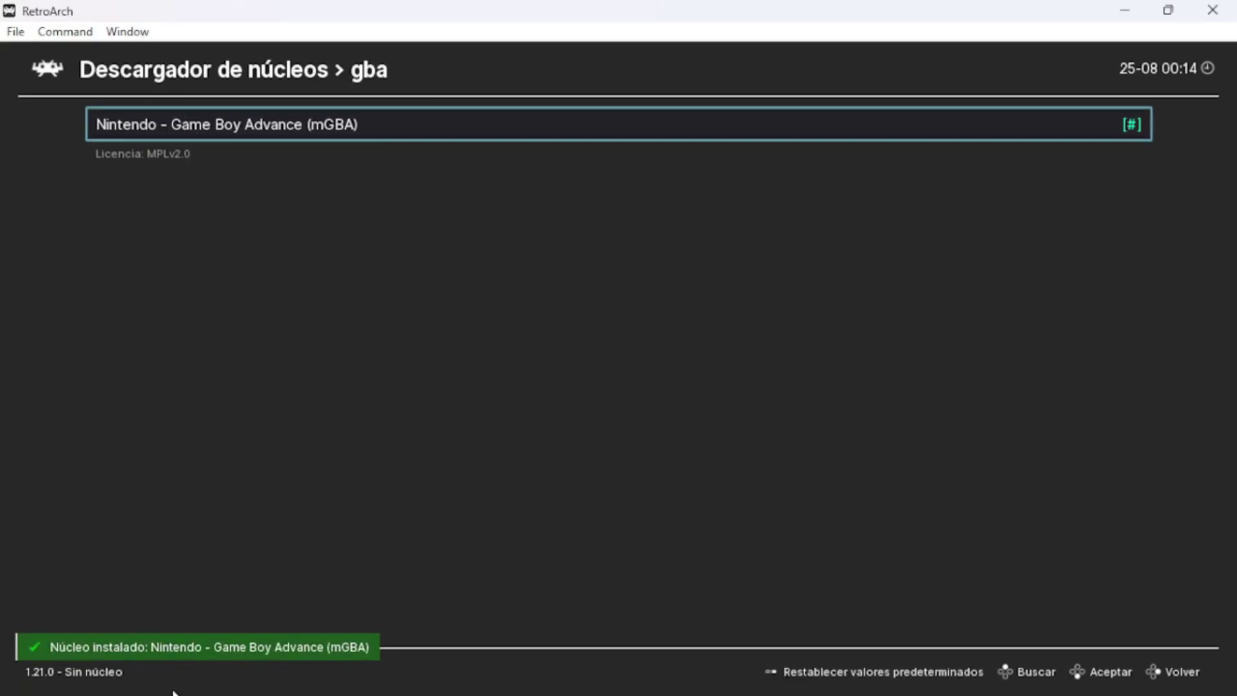
# Step: Search the core downloader for "snes", install the Nintendo - SNES / SFC (bsnes) core and return to the full list
pyautogui.click(1005, 669)
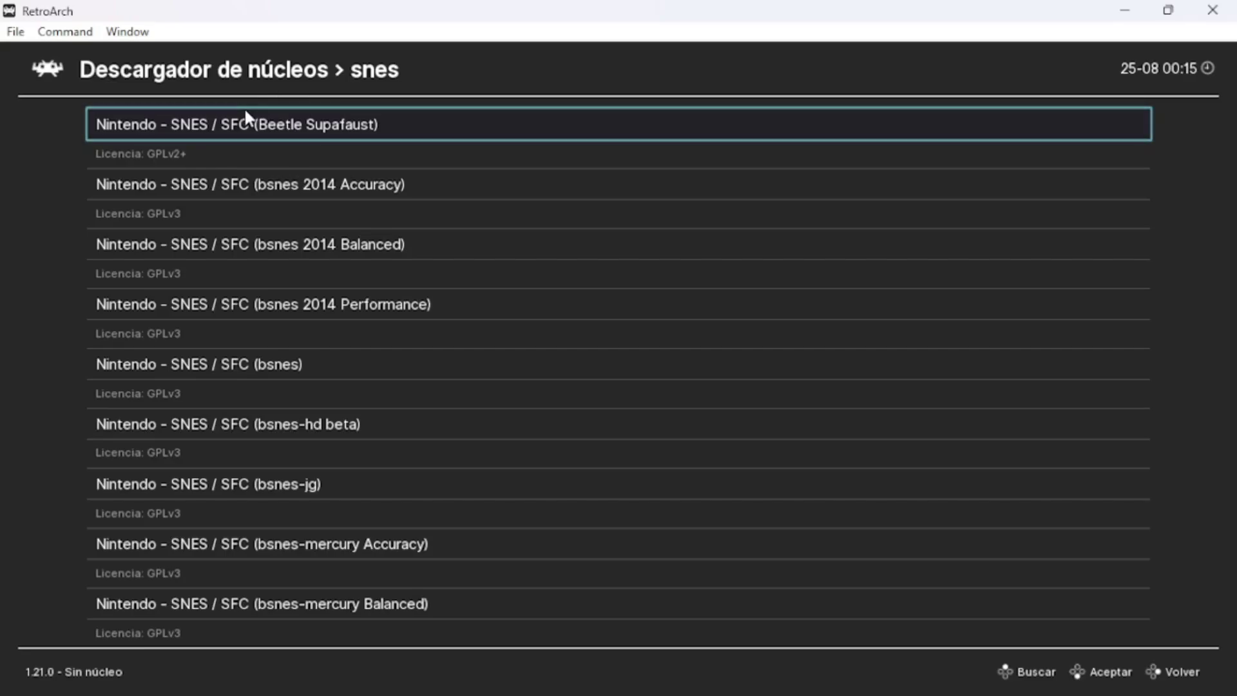
pyautogui.click(218, 362)
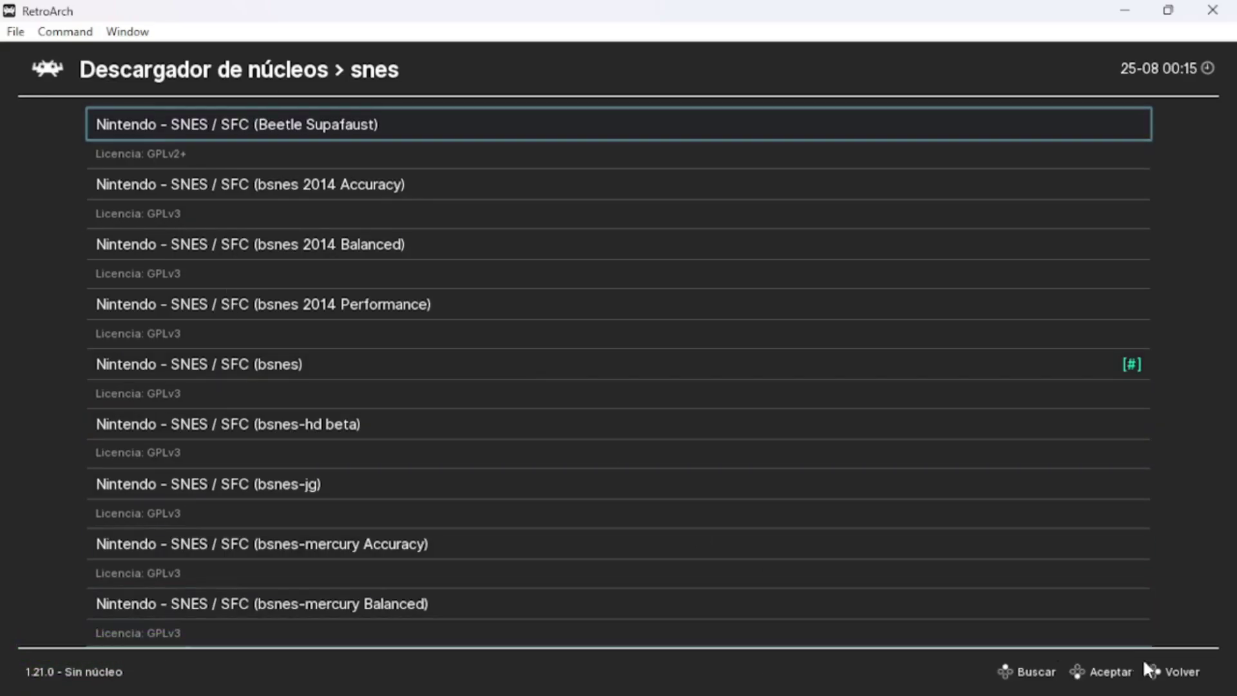
pyautogui.click(1183, 671)
# Step: Search the cores for "pcsx", install Sony - PlayStation (PCSX ReARMed) and go back to Menú principal
pyautogui.click(1044, 670)
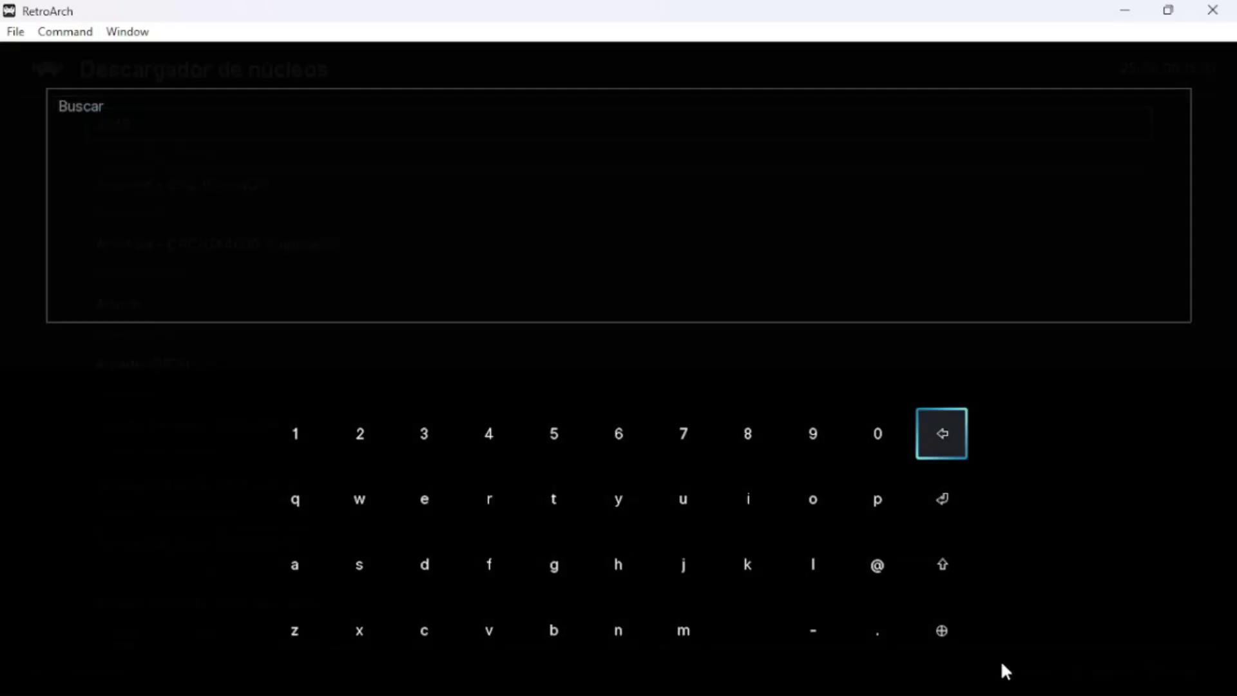
pyautogui.write('pcsx')
pyautogui.press('Return')
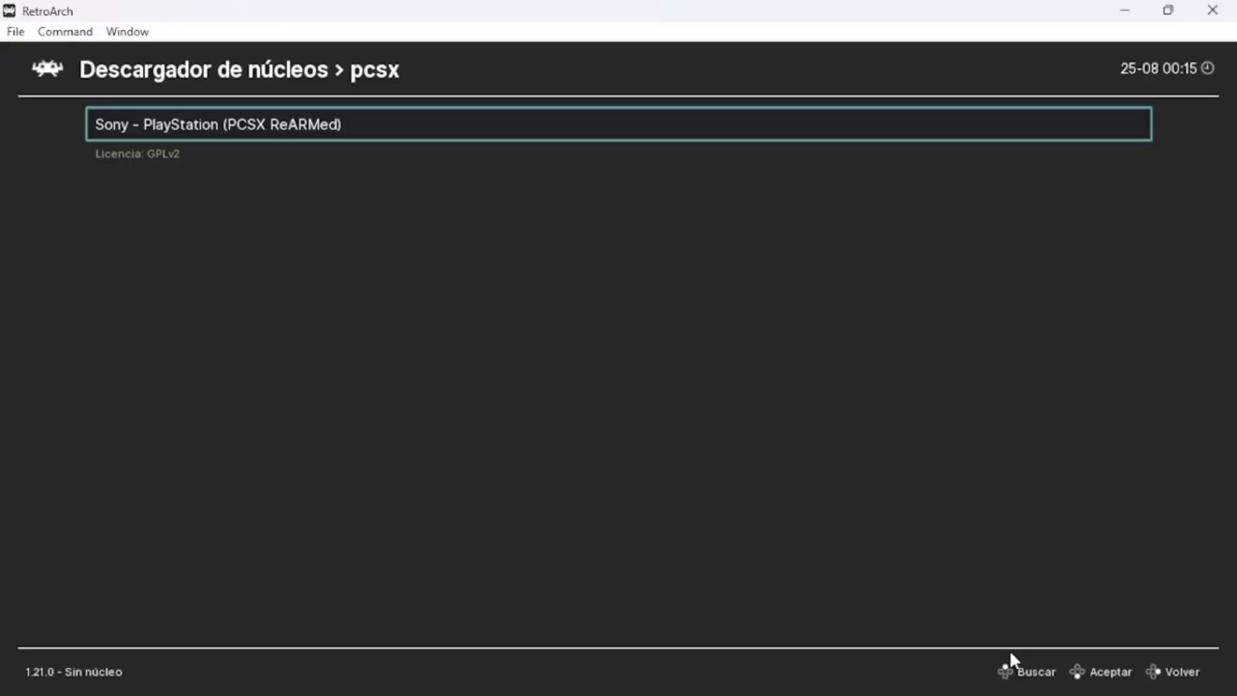
pyautogui.click(295, 125)
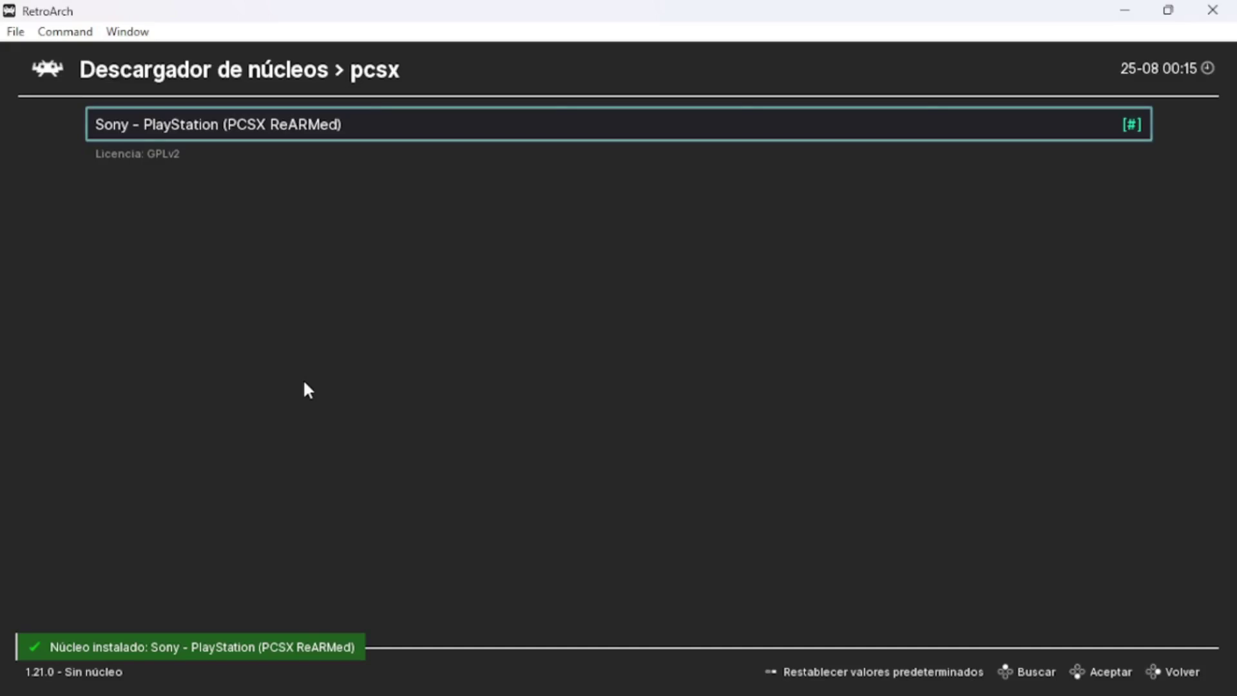
pyautogui.click(1192, 672)
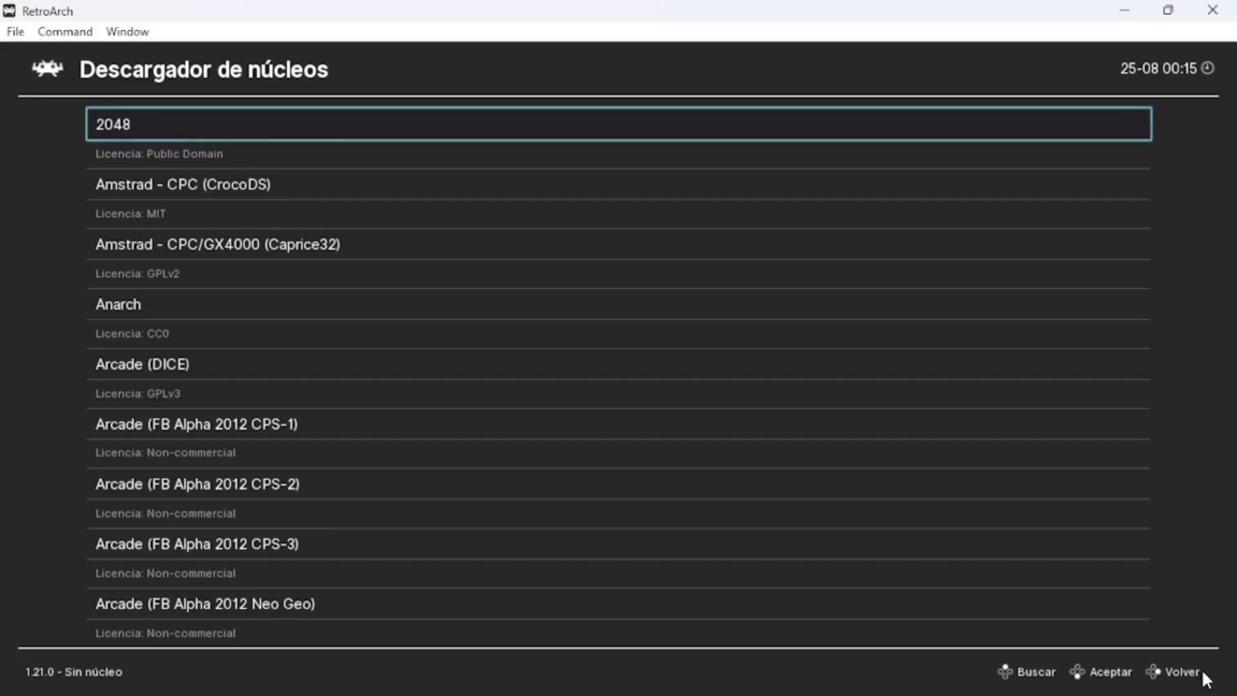
pyautogui.click(1196, 672)
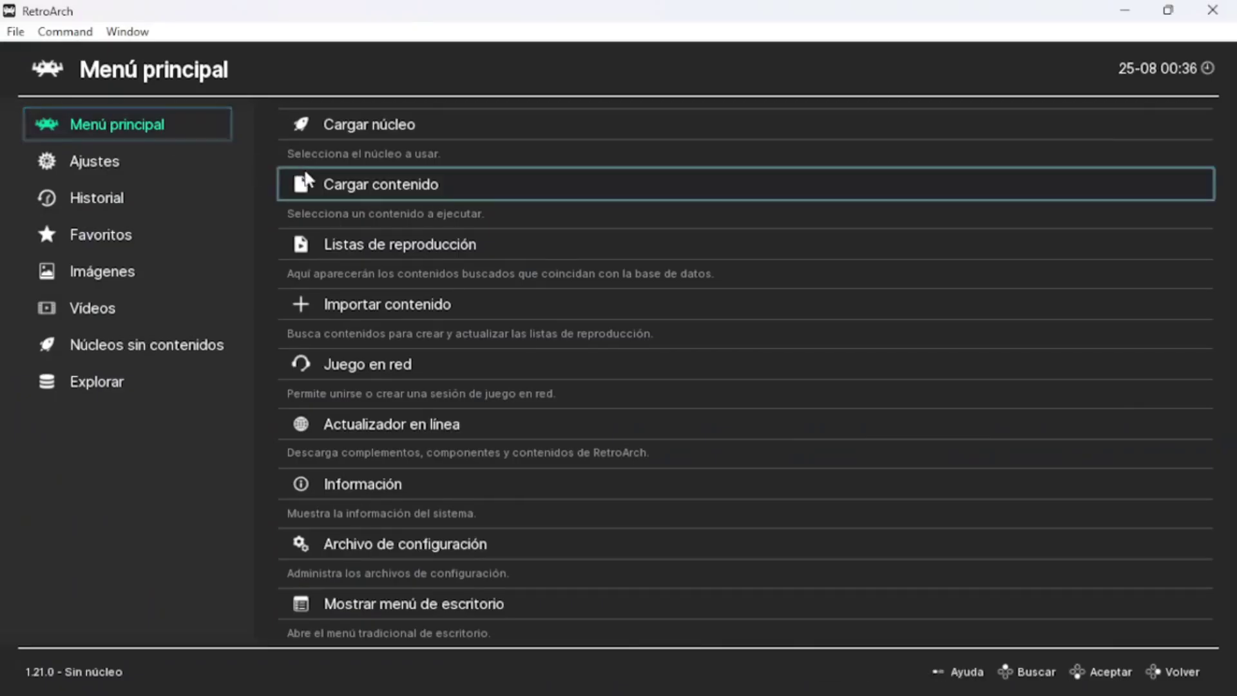
# Step: Use Cargar contenido to run Super Mario World with the bsnes core and maximize the game window
pyautogui.click(335, 186)
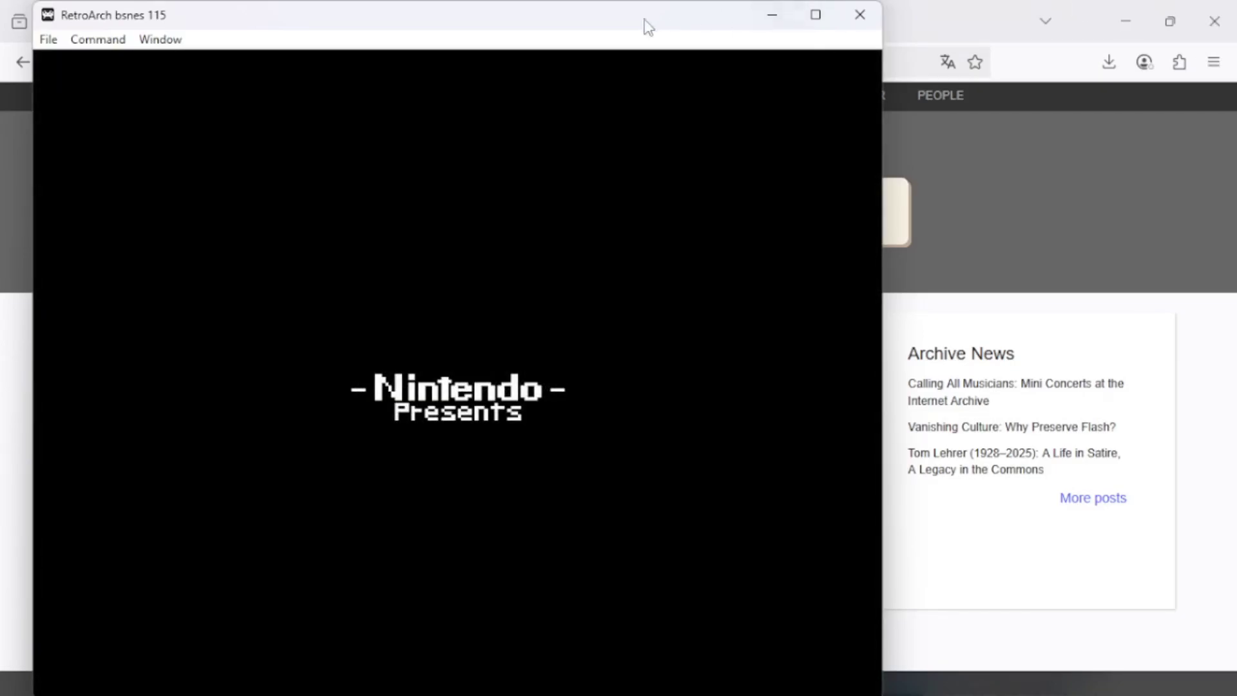
pyautogui.doubleClick(643, 24)
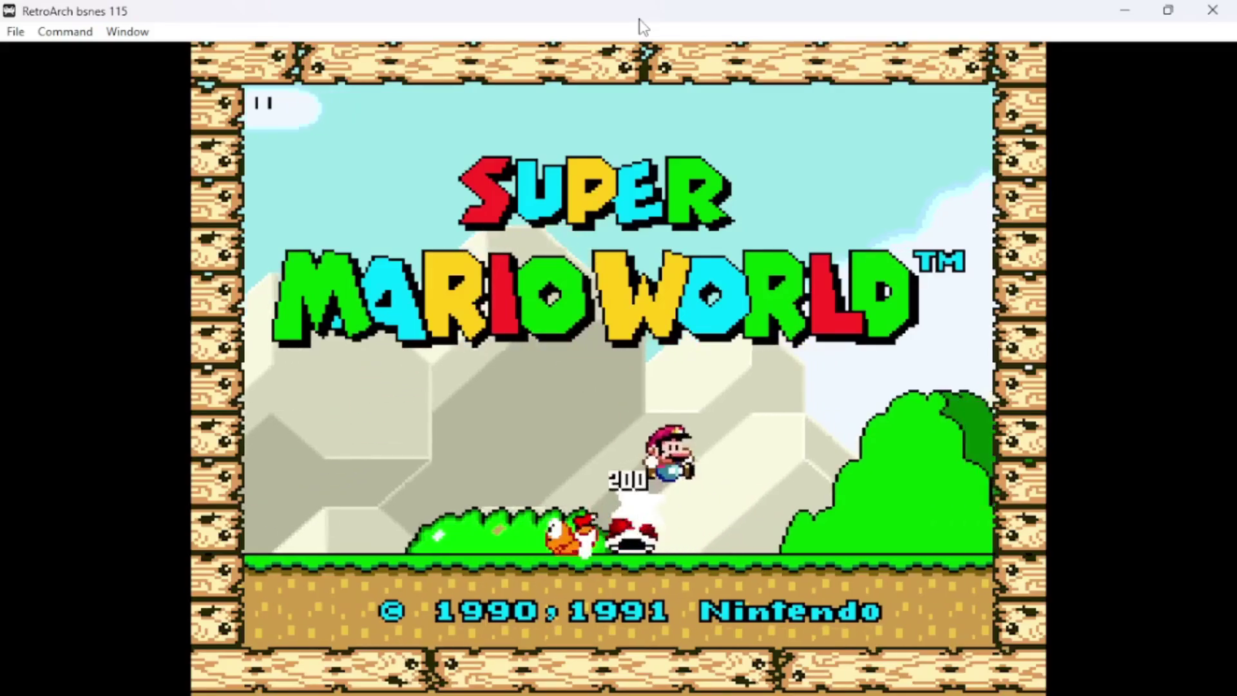
# Step: Start a new Super Mario World game in the MARIO A slot and dismiss the welcome message
pyautogui.press('Return')
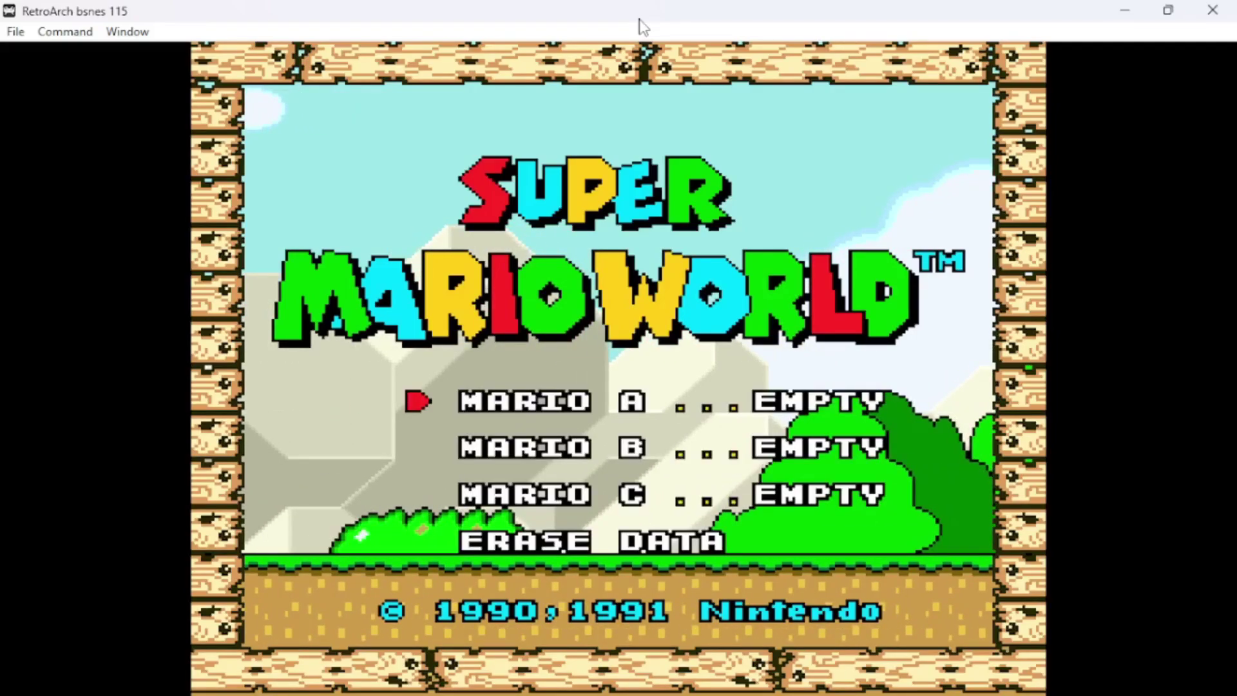
pyautogui.press('Return')
pyautogui.press('Return')
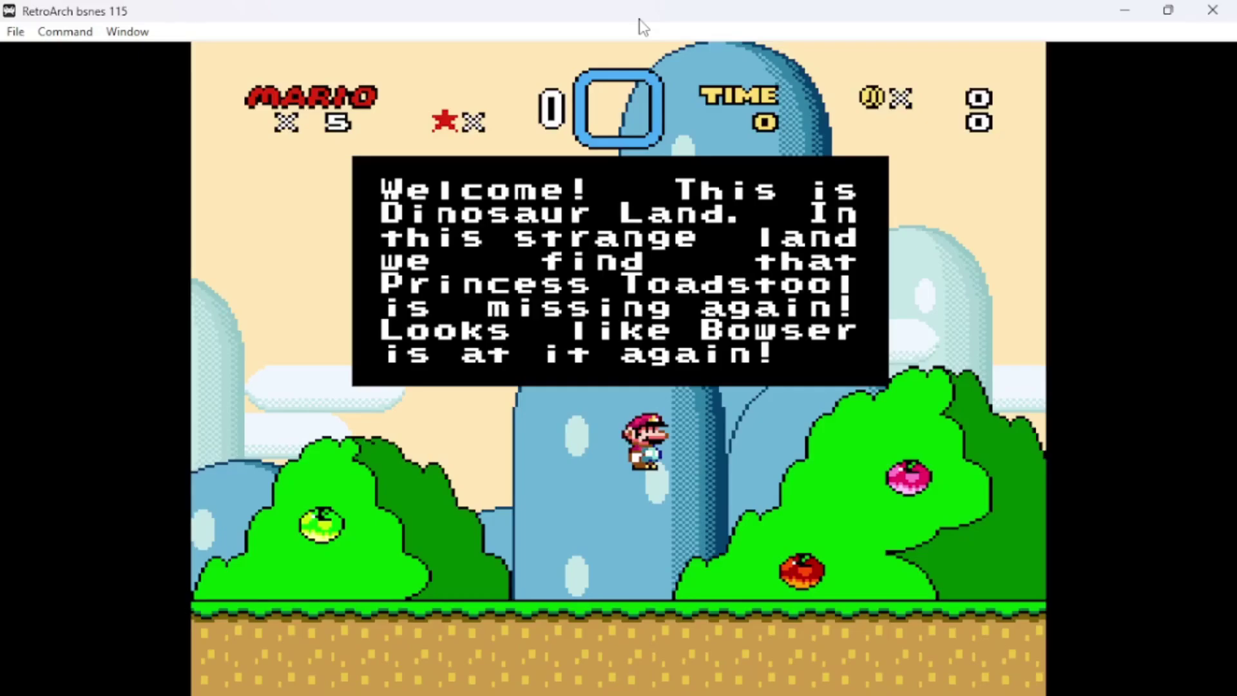
pyautogui.press('x')
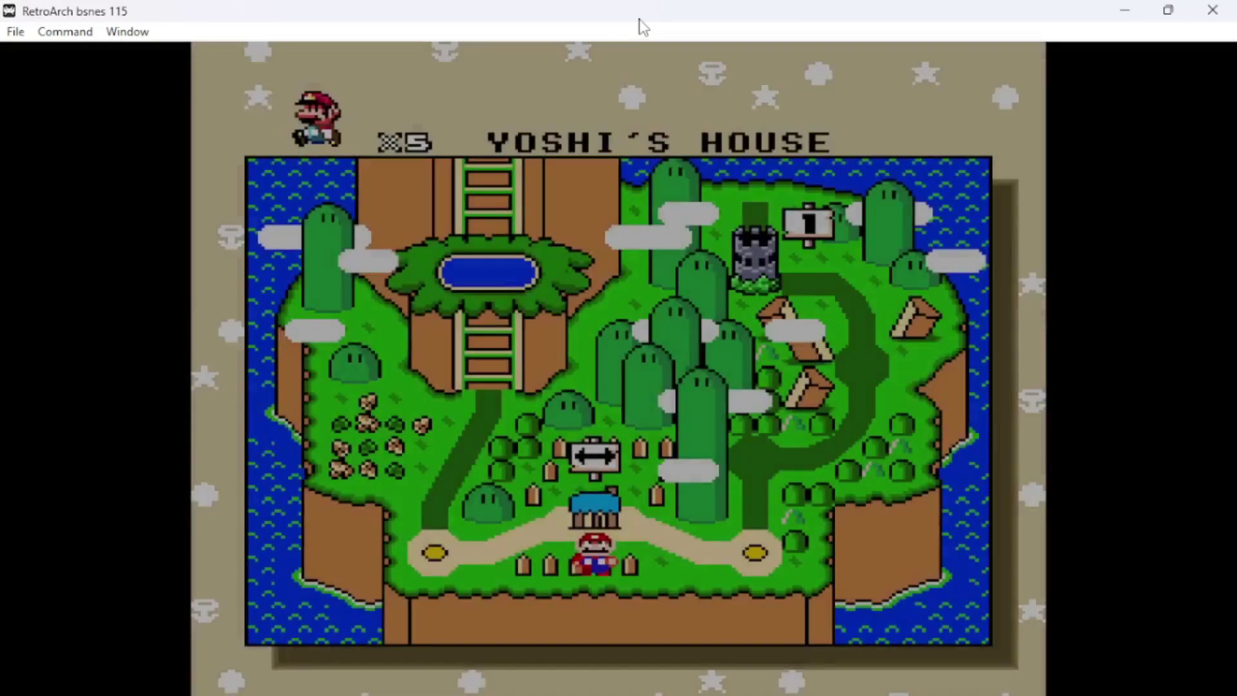
# Step: Enter the level west of Yoshi's House and run Mario through it, ducking under the giant bullet and jumping at the winged block
pyautogui.press('Left')
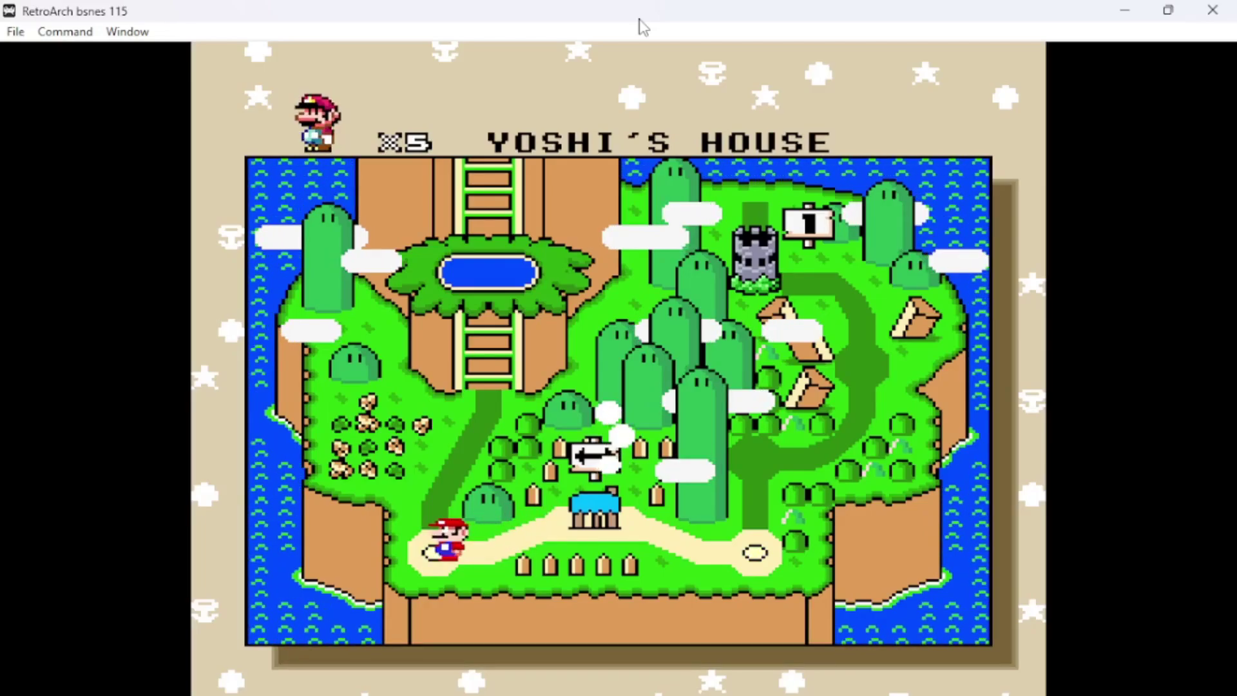
pyautogui.press('x')
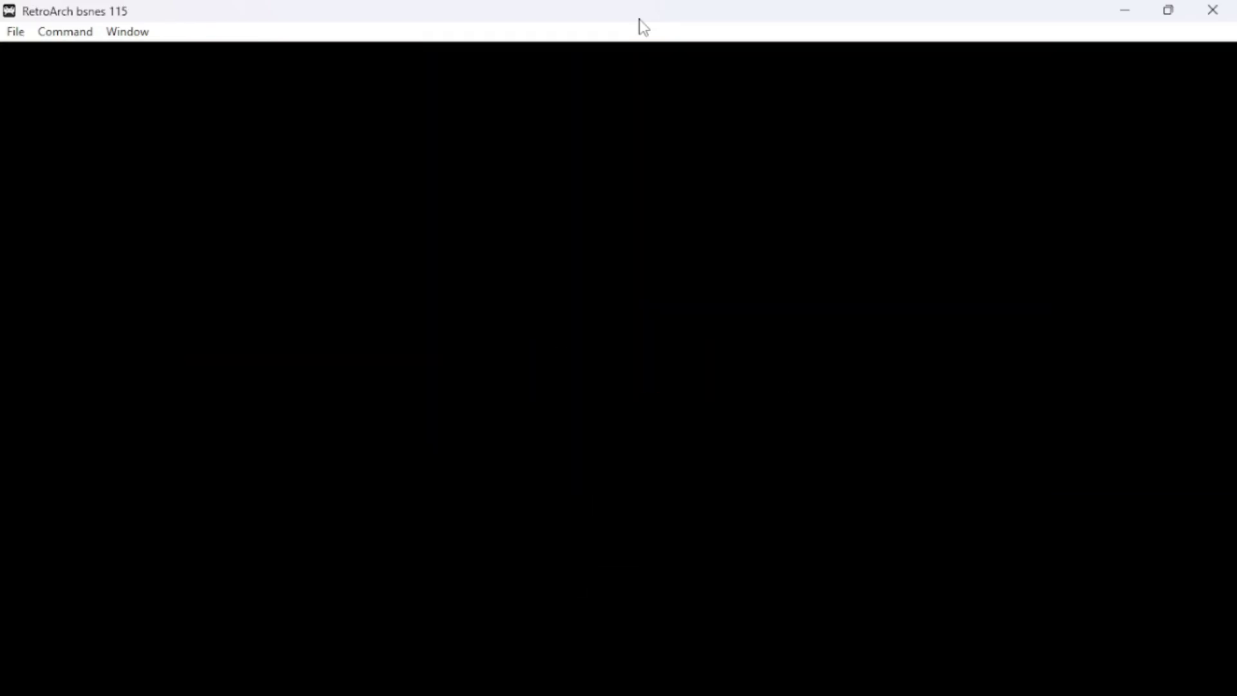
pyautogui.press('Right')
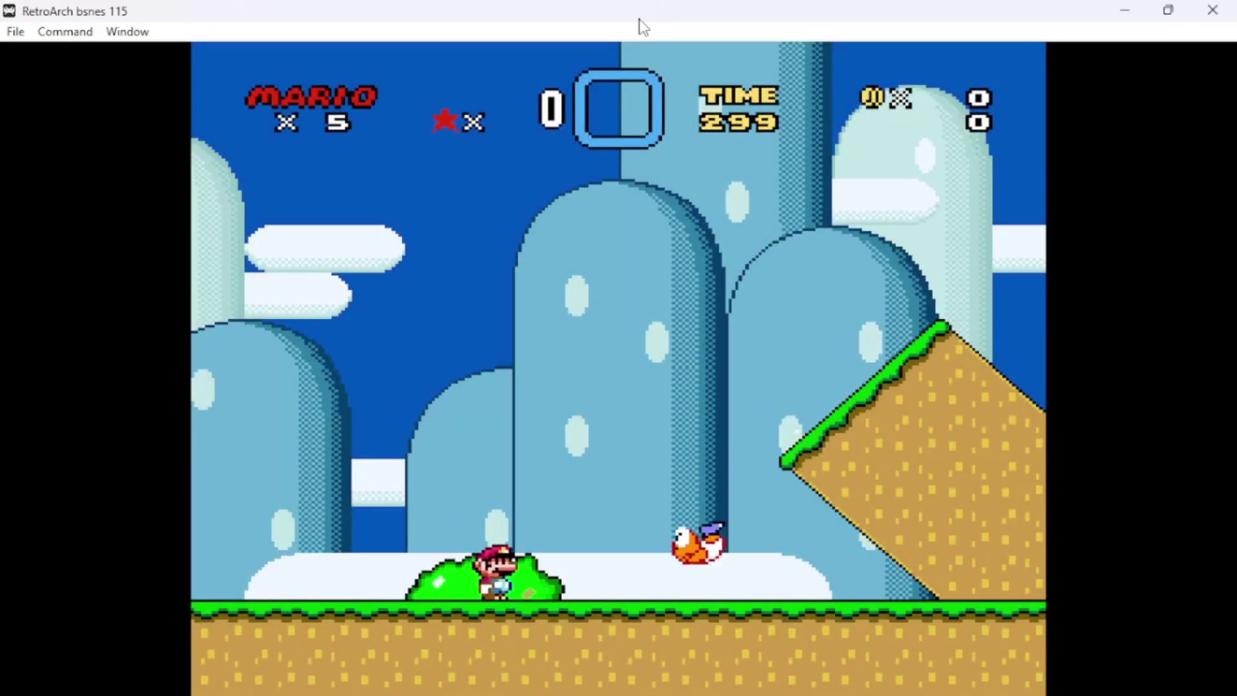
pyautogui.press('Right')
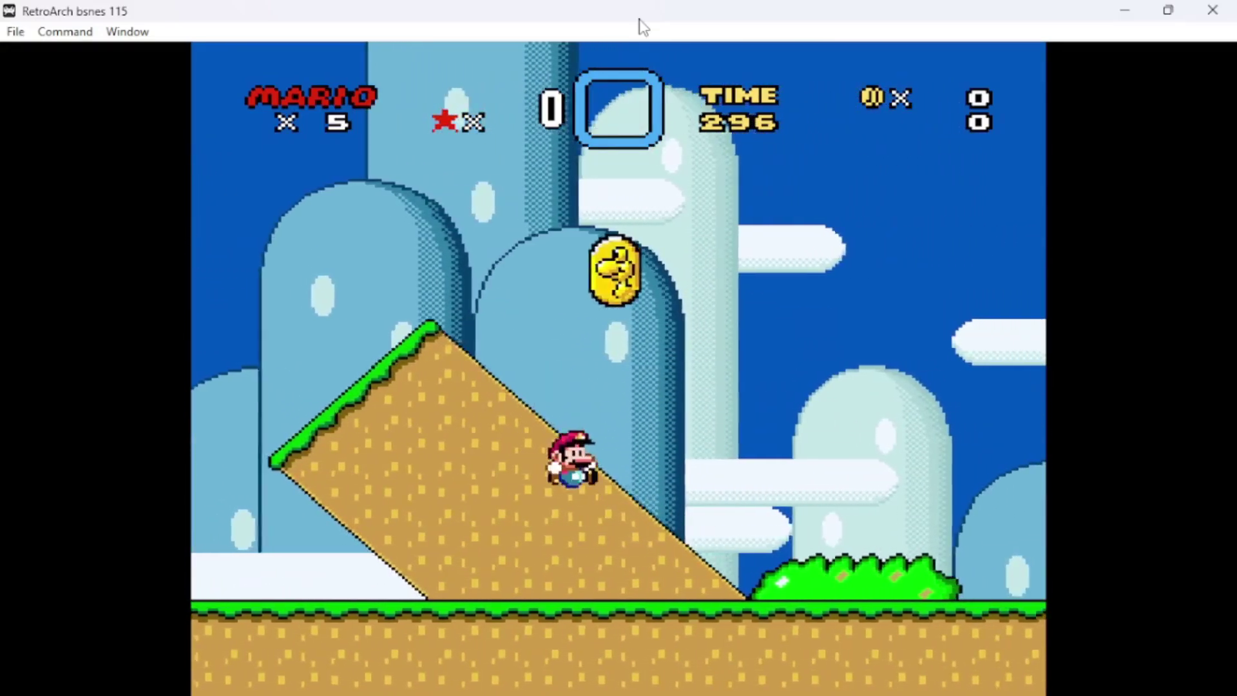
pyautogui.press('Right')
pyautogui.press('Left')
pyautogui.press('Down')
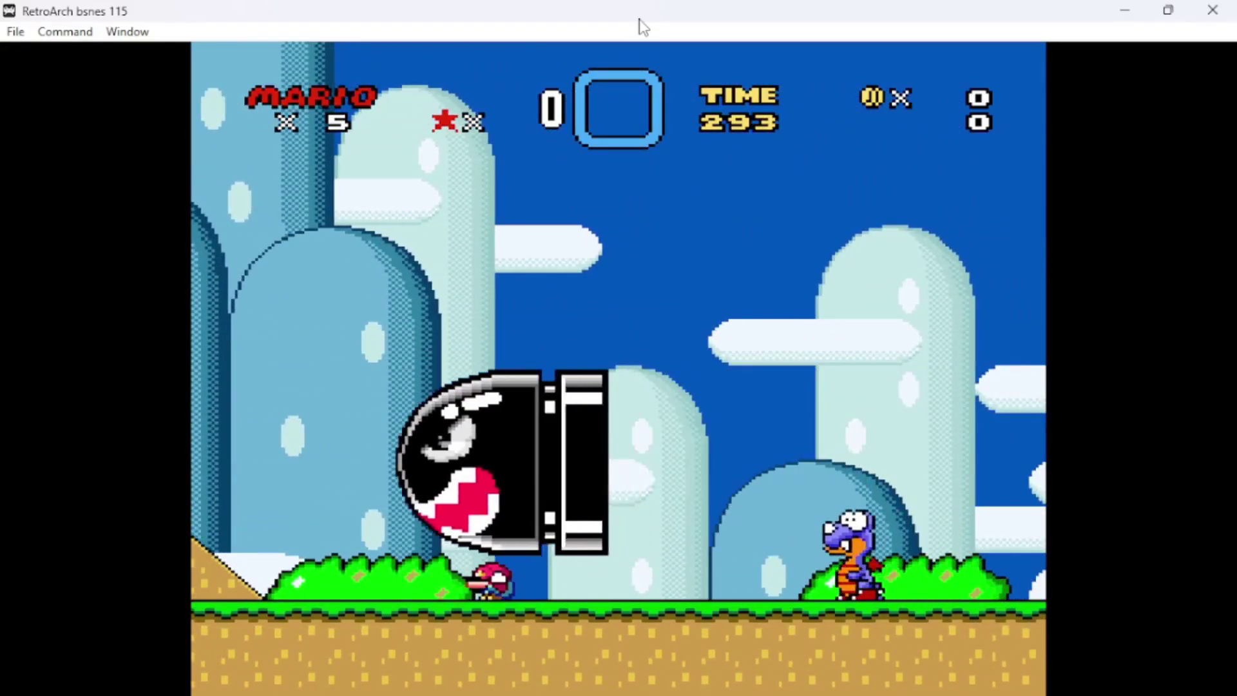
pyautogui.press('Right')
pyautogui.press('z')
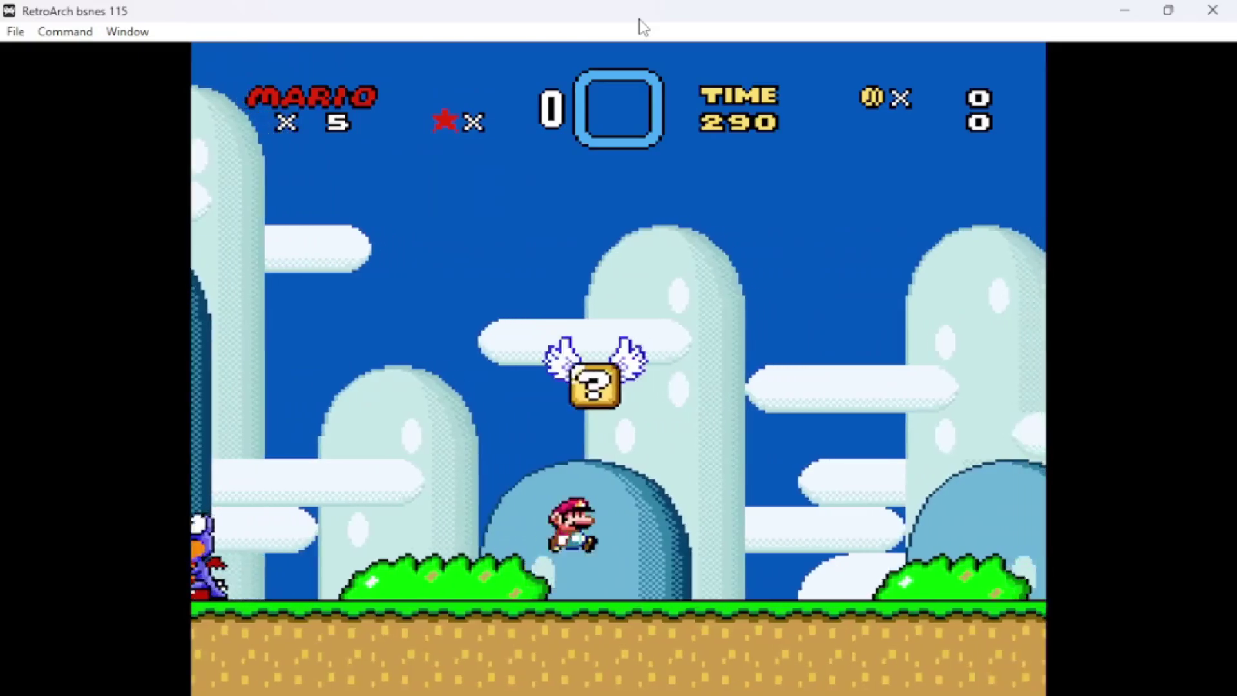
pyautogui.press('z')
pyautogui.press('Right')
pyautogui.press('z')
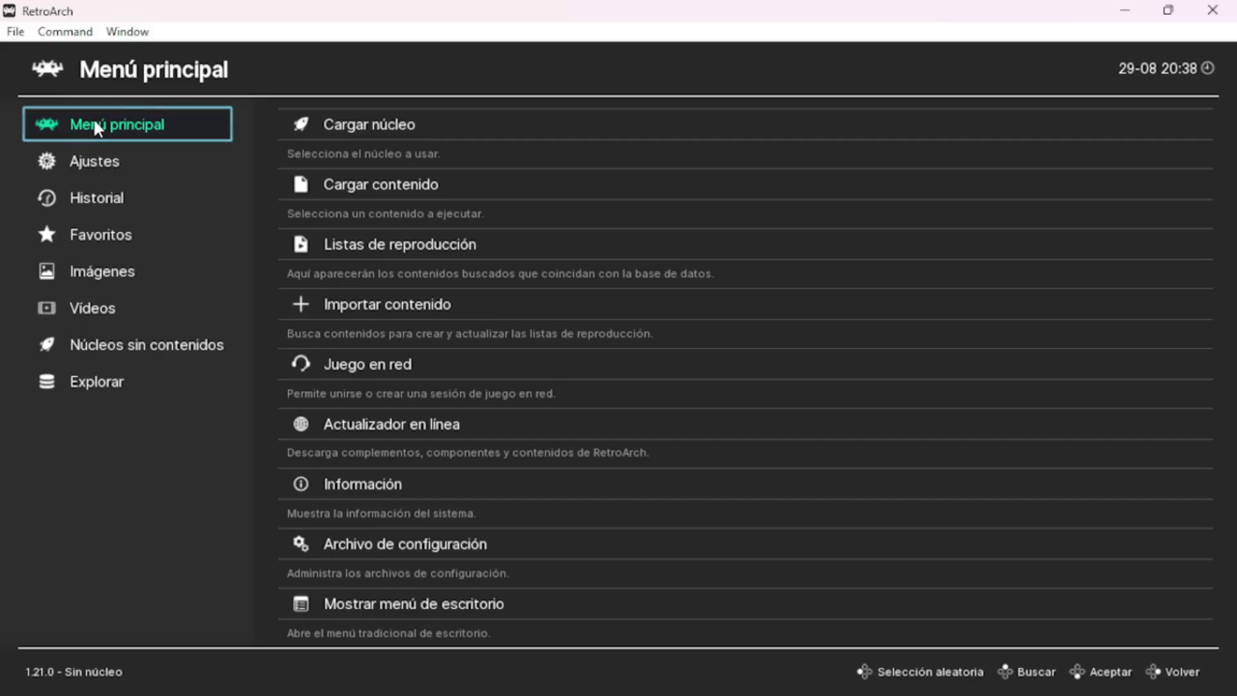
# Step: Open Controles del puerto 1 in the Asignaciones de RetroPad of the Entrada settings
pyautogui.click(110, 167)
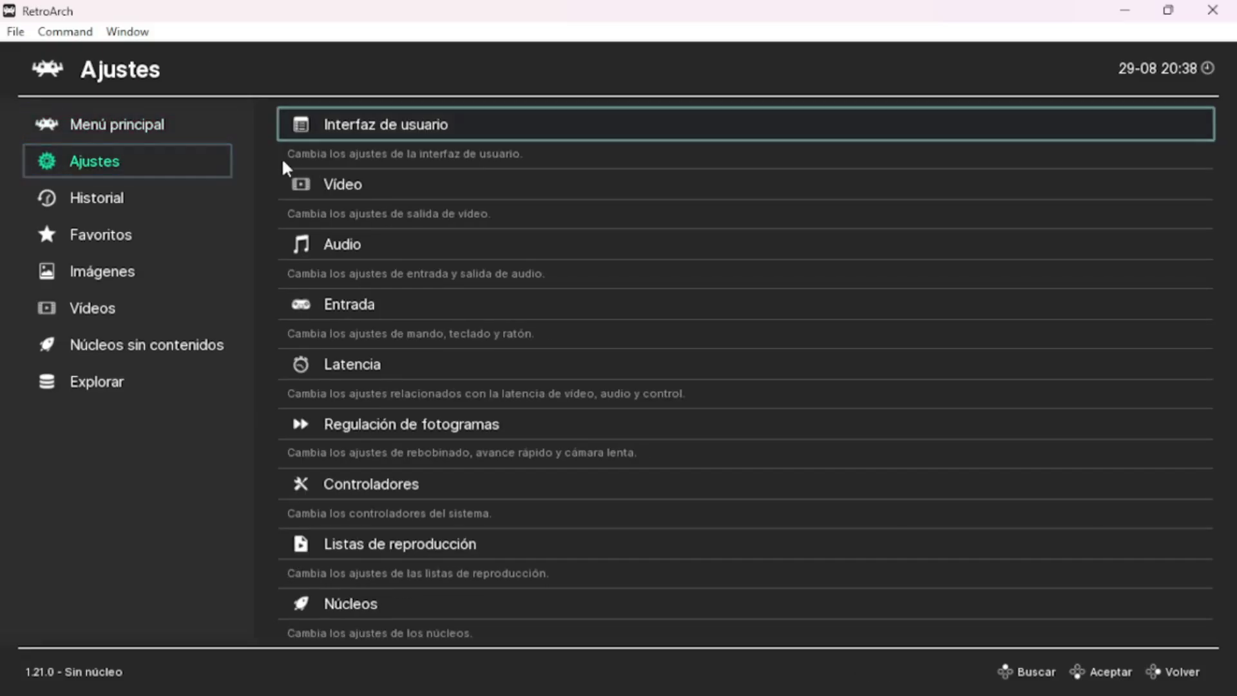
pyautogui.click(371, 306)
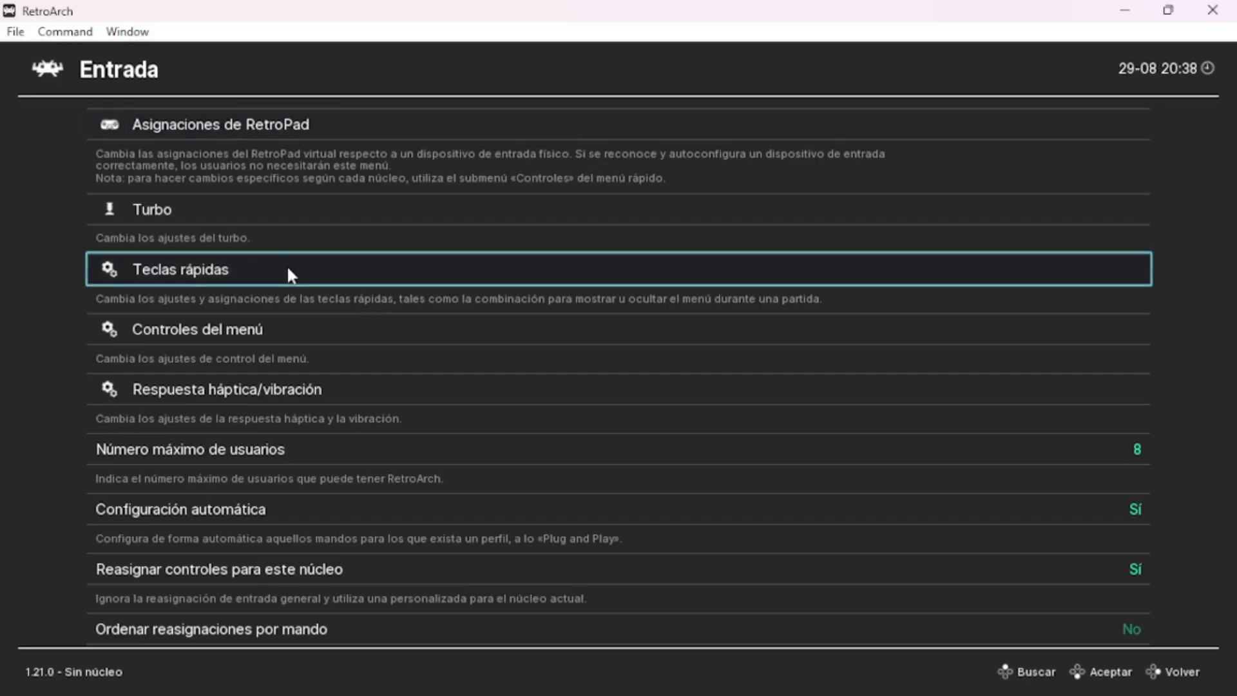
pyautogui.click(235, 132)
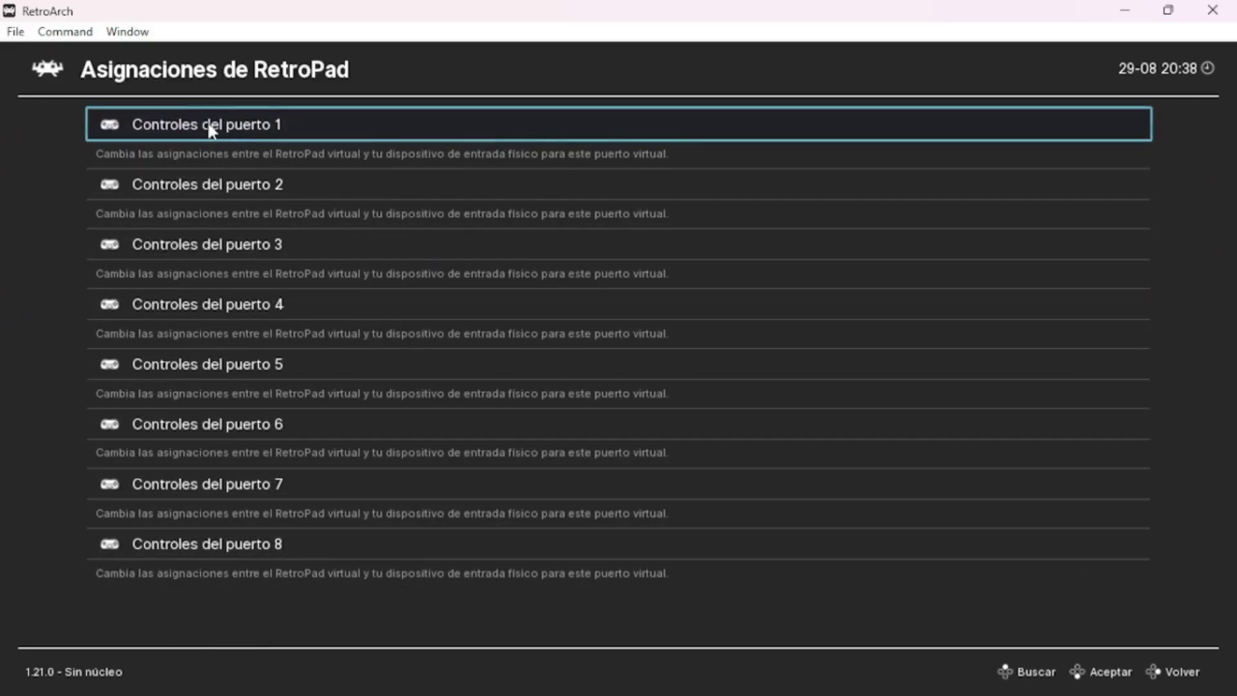
pyautogui.click(148, 126)
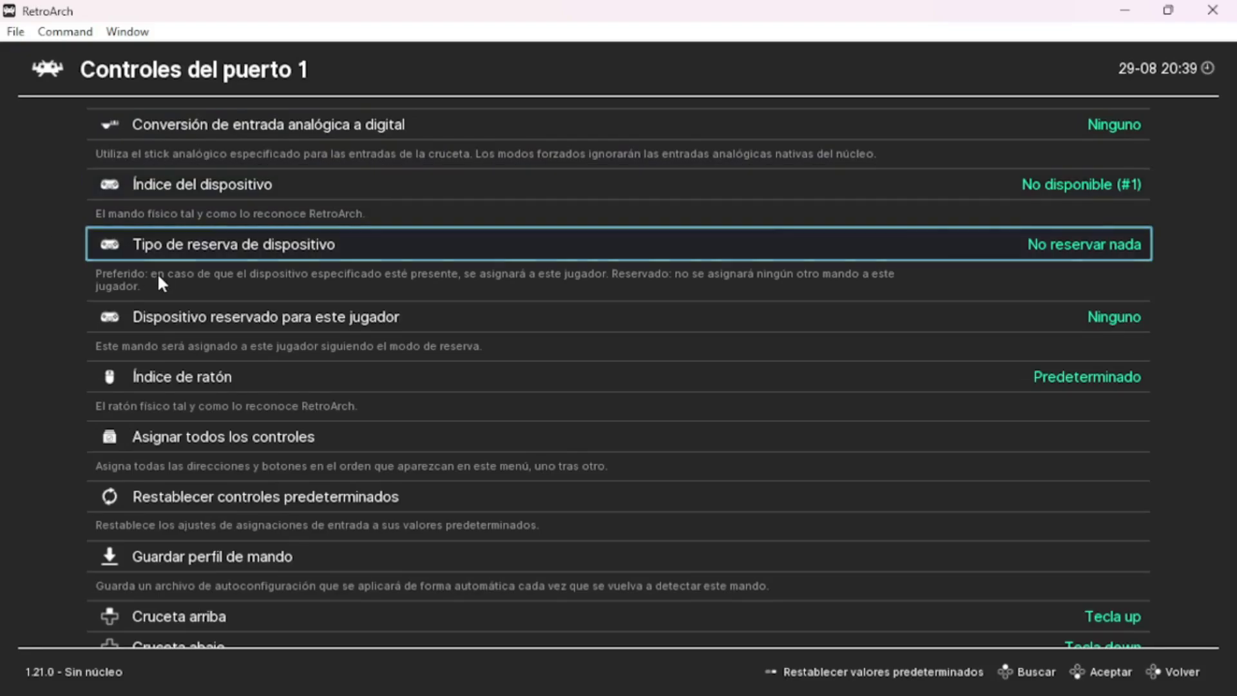
# Step: Review the key assignments for port 1, from the Cruceta directions through the analog sticks and Arma entries to Turbo
pyautogui.scroll(-9, 157, 272)
pyautogui.scroll(-9, 158, 277)
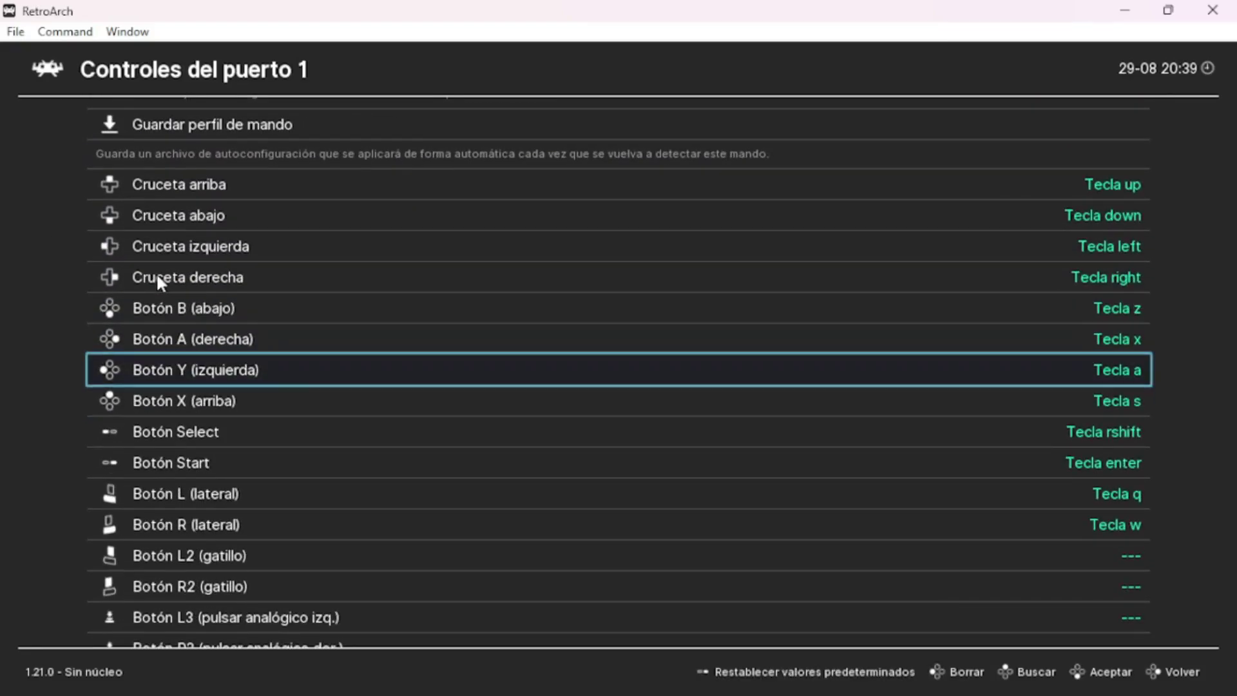
pyautogui.scroll(-4, 156, 272)
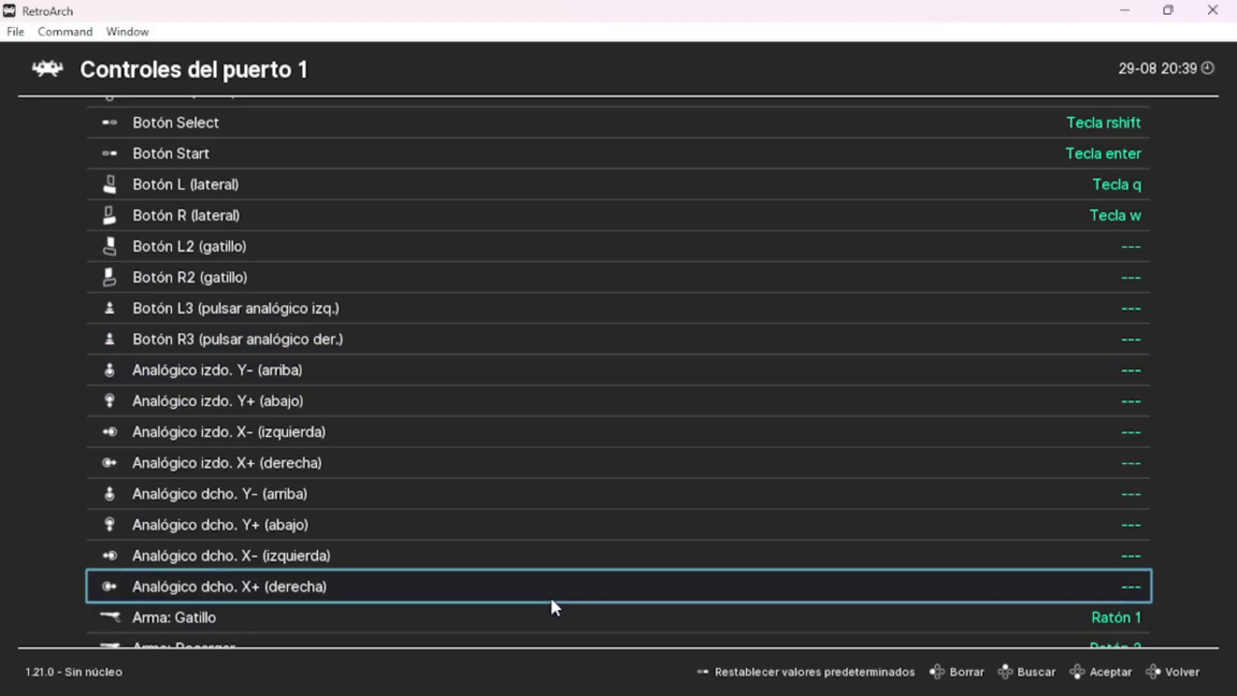
pyautogui.scroll(-6, 553, 605)
pyautogui.scroll(-6, 552, 601)
pyautogui.scroll(20, 552, 601)
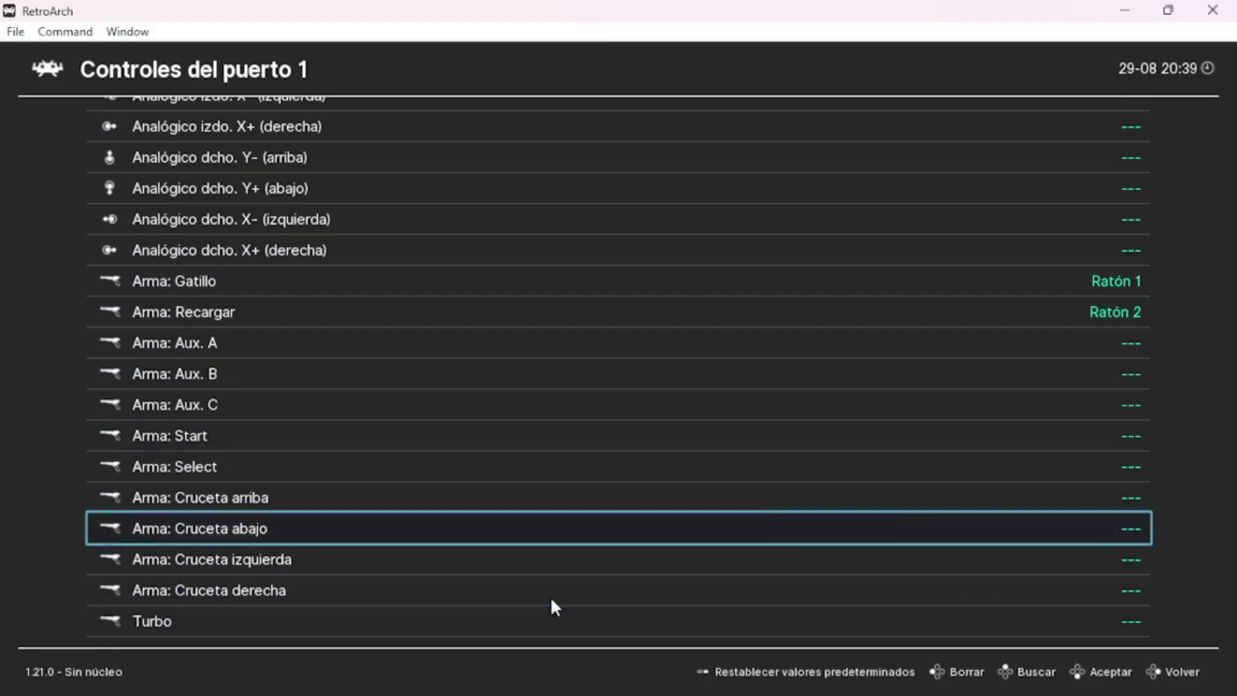
pyautogui.scroll(15, 551, 597)
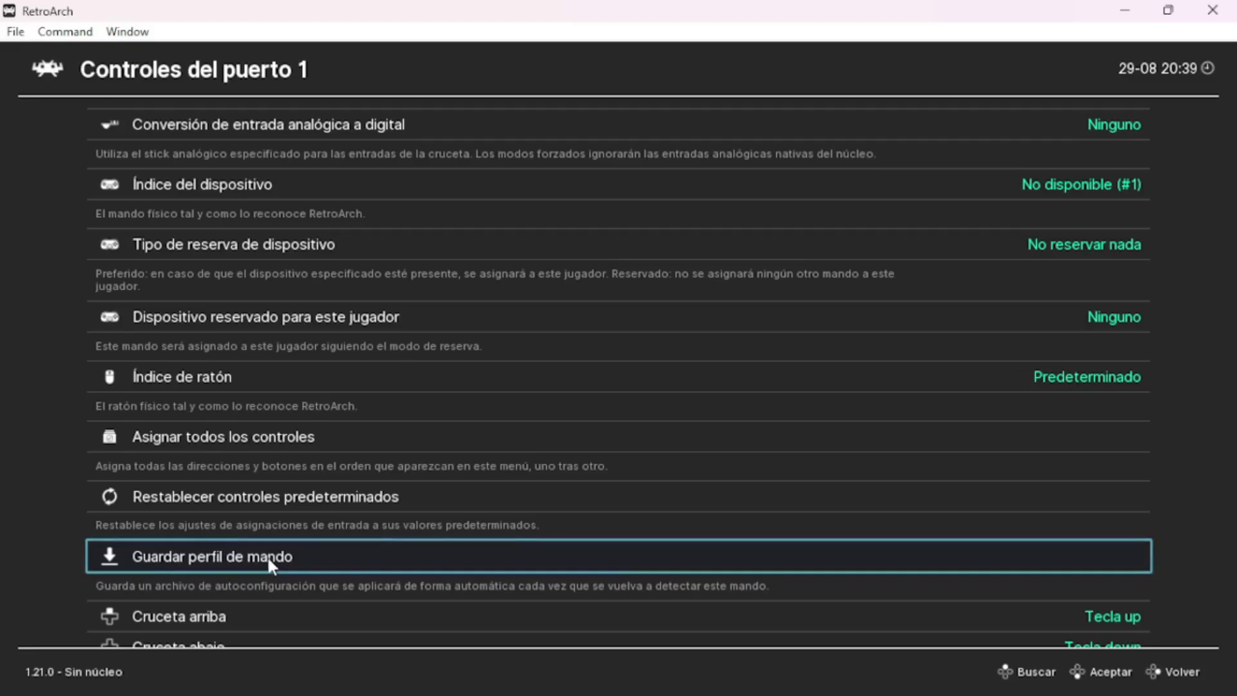
# Step: Leave the port 1 controls for Menú principal and load Super Mario Kart (USA).zip through Cargar contenido
pyautogui.click(1183, 676)
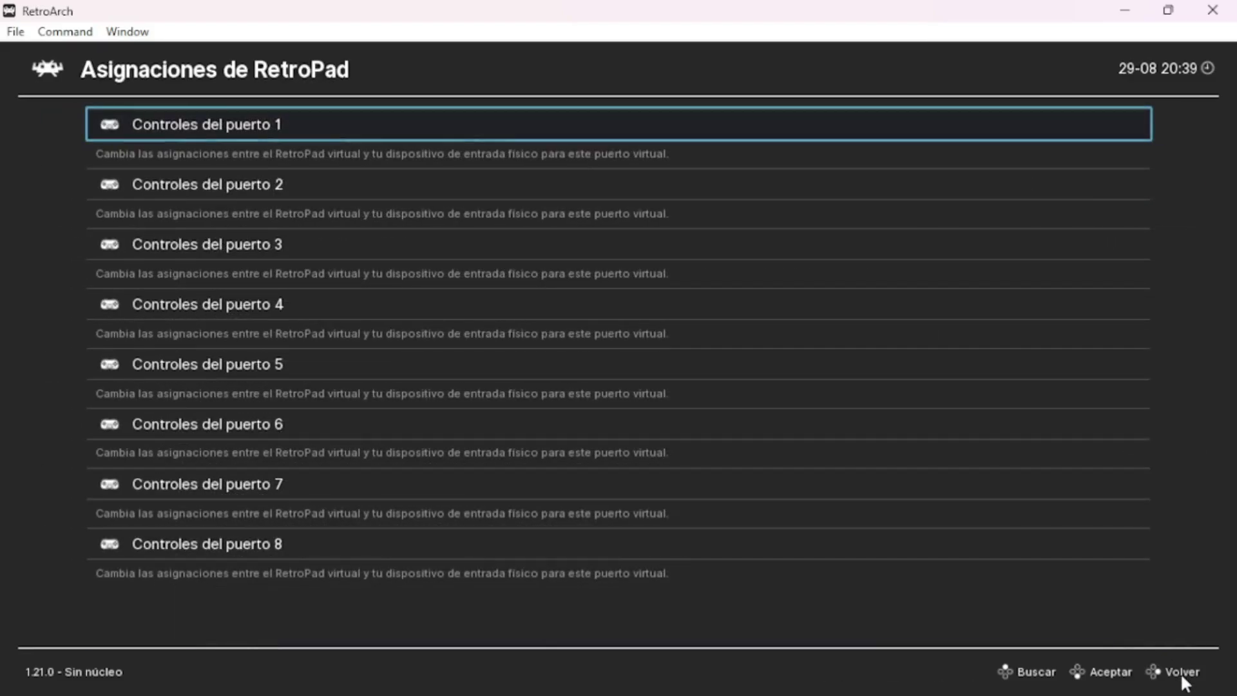
pyautogui.click(1183, 676)
pyautogui.click(1183, 676)
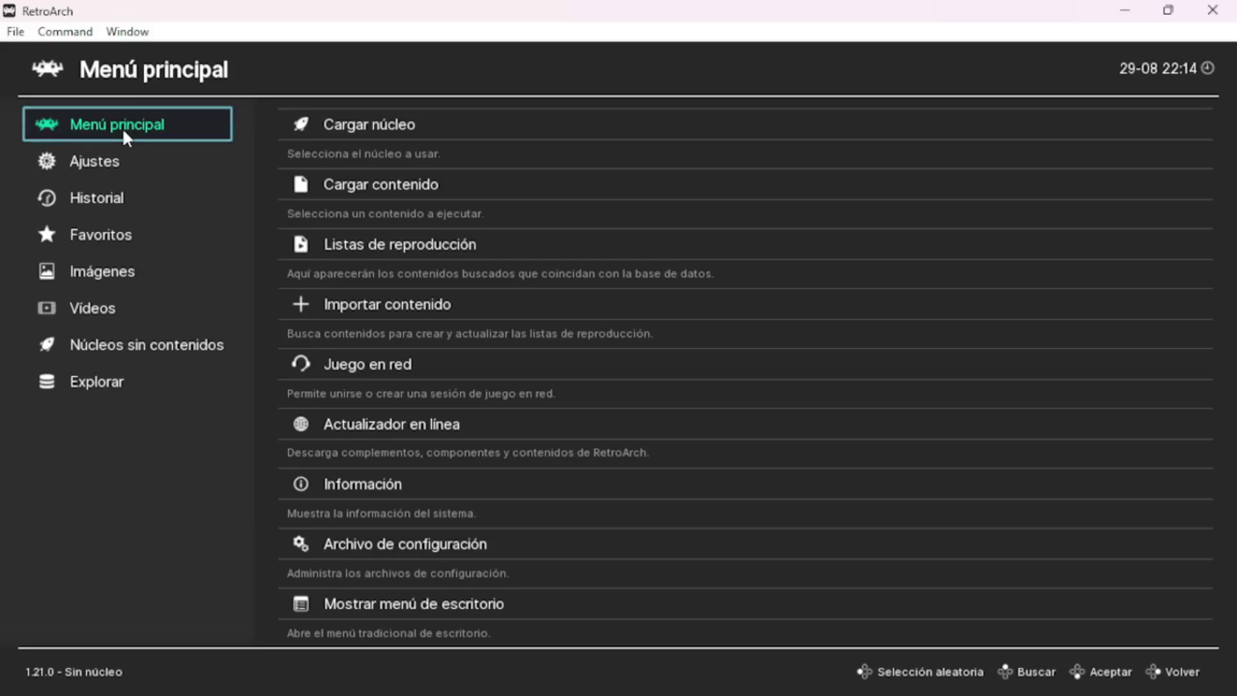
pyautogui.click(290, 185)
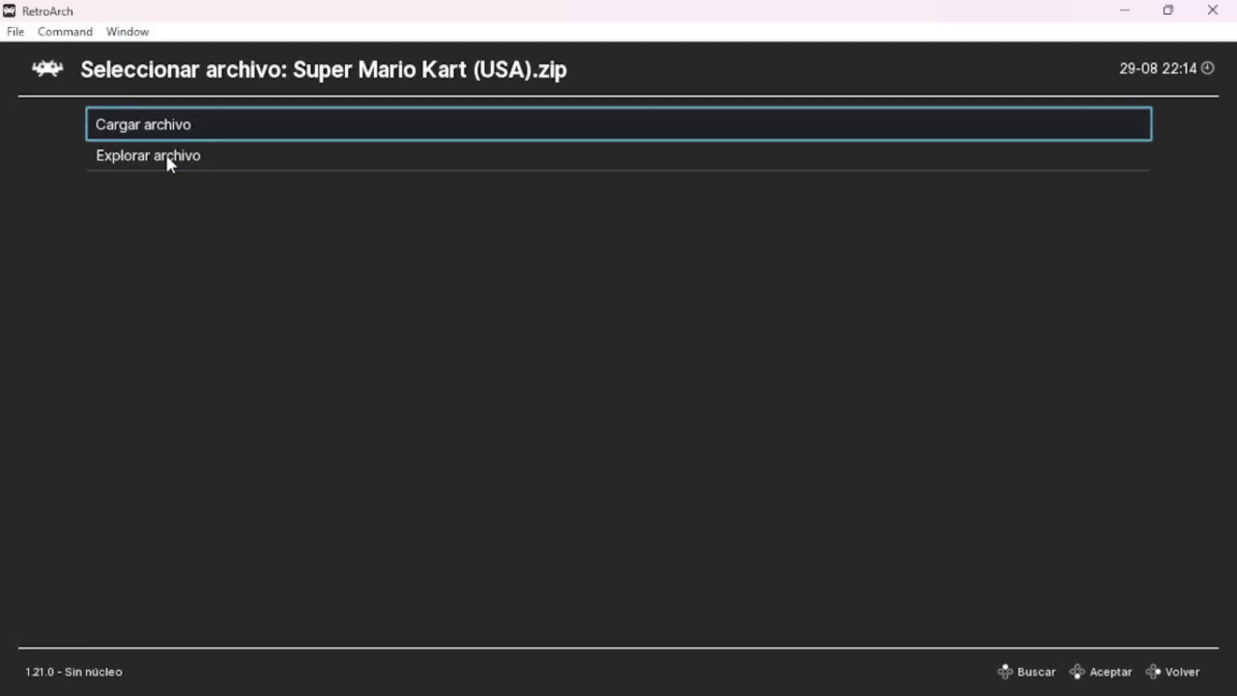
pyautogui.click(140, 123)
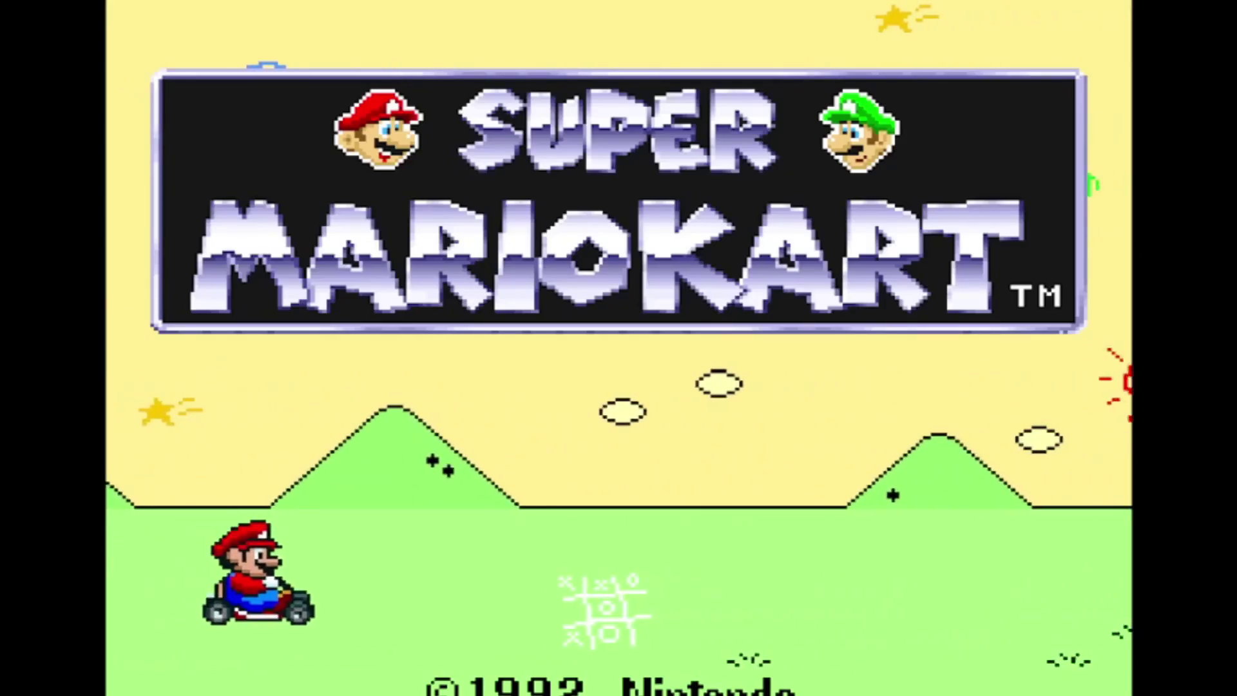
# Step: Open the Shaders settings from the Menú rápido of the running Super Mario Kart game
pyautogui.press('F1')
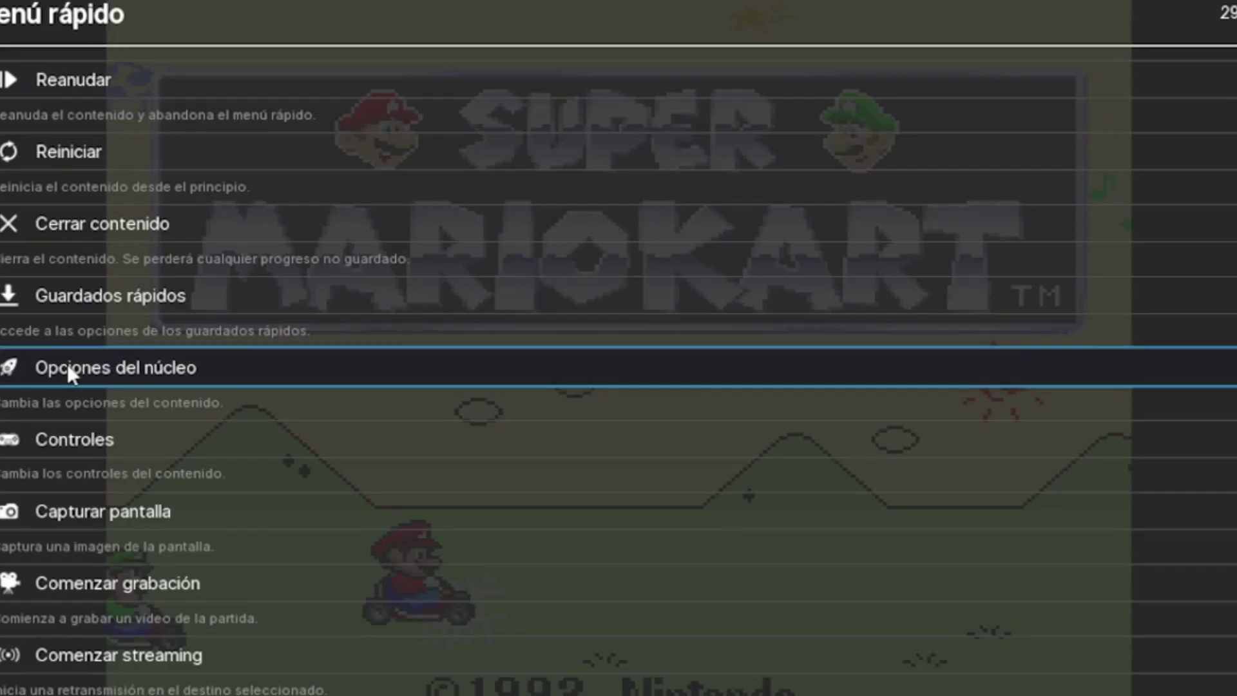
pyautogui.scroll(-3, 64, 346)
pyautogui.scroll(-3, 65, 346)
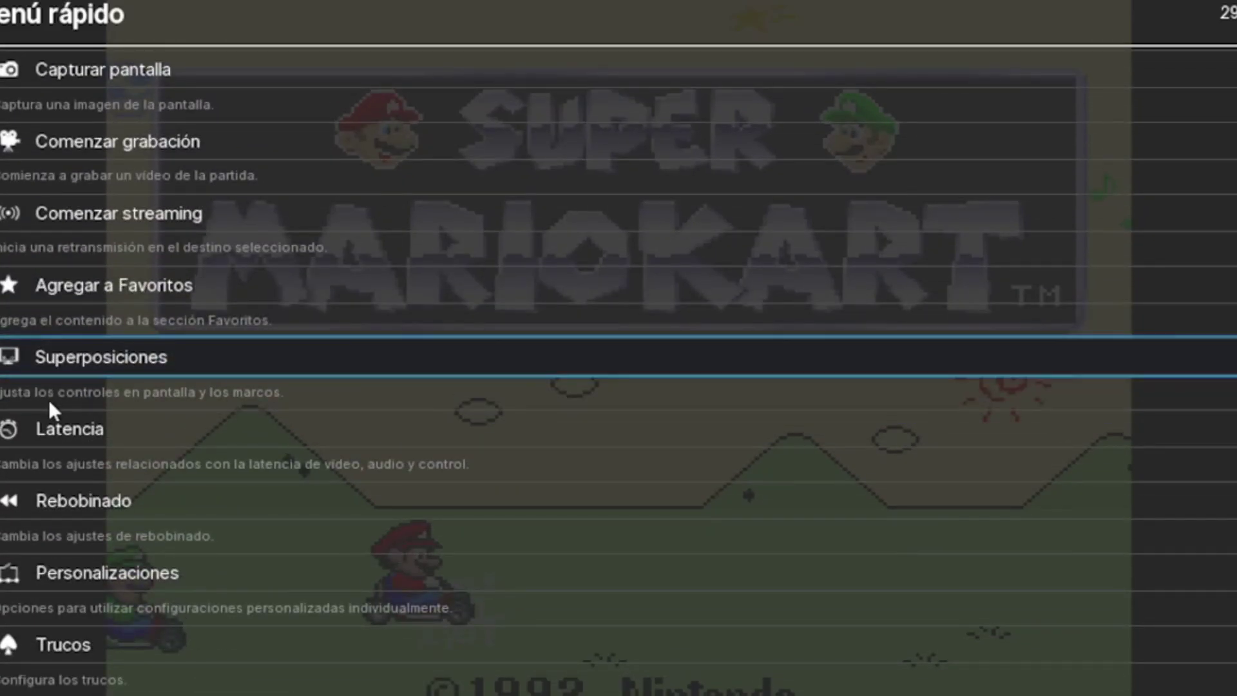
pyautogui.scroll(-3, 49, 400)
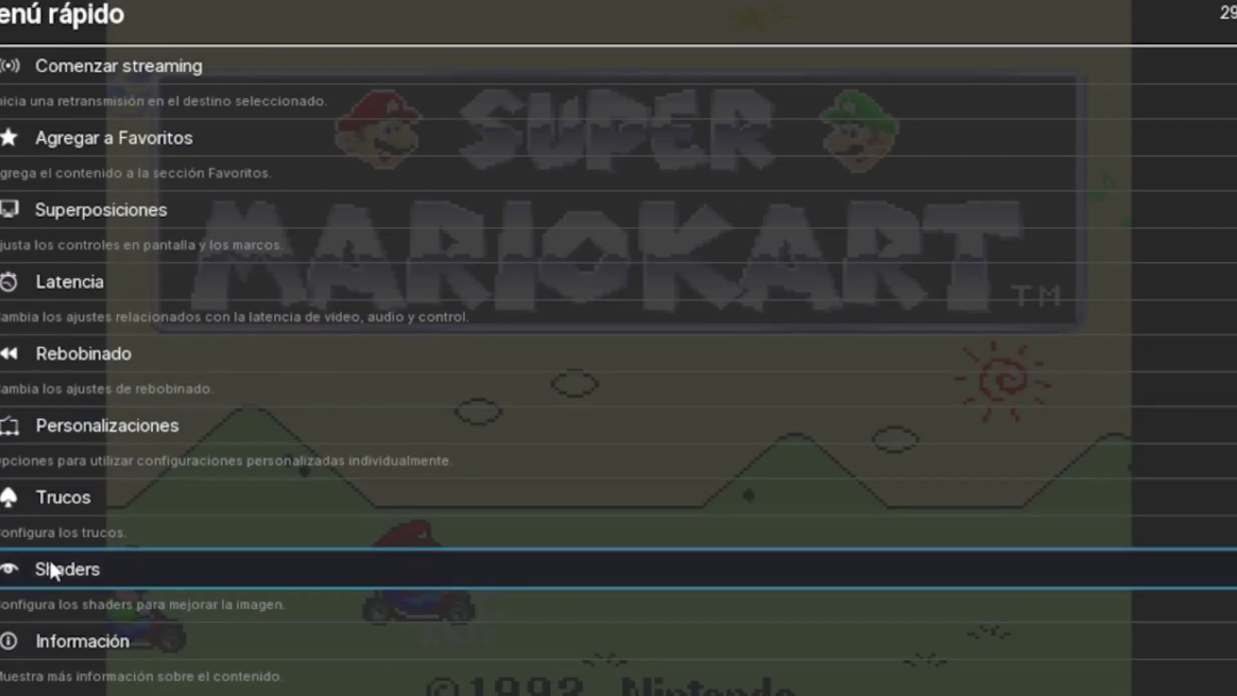
pyautogui.click(49, 562)
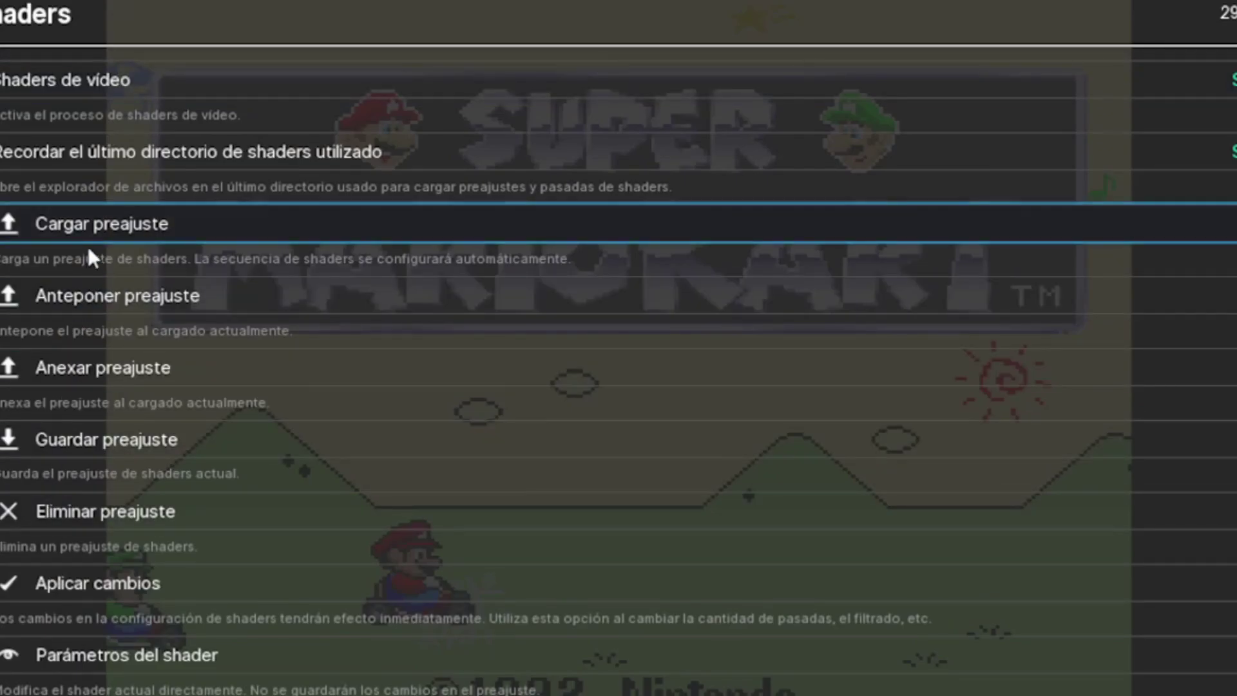
# Step: Load the shader preset cathode-retro_no-signal.slangp from the crt folder of shaders_slang and return to the game
pyautogui.click(92, 223)
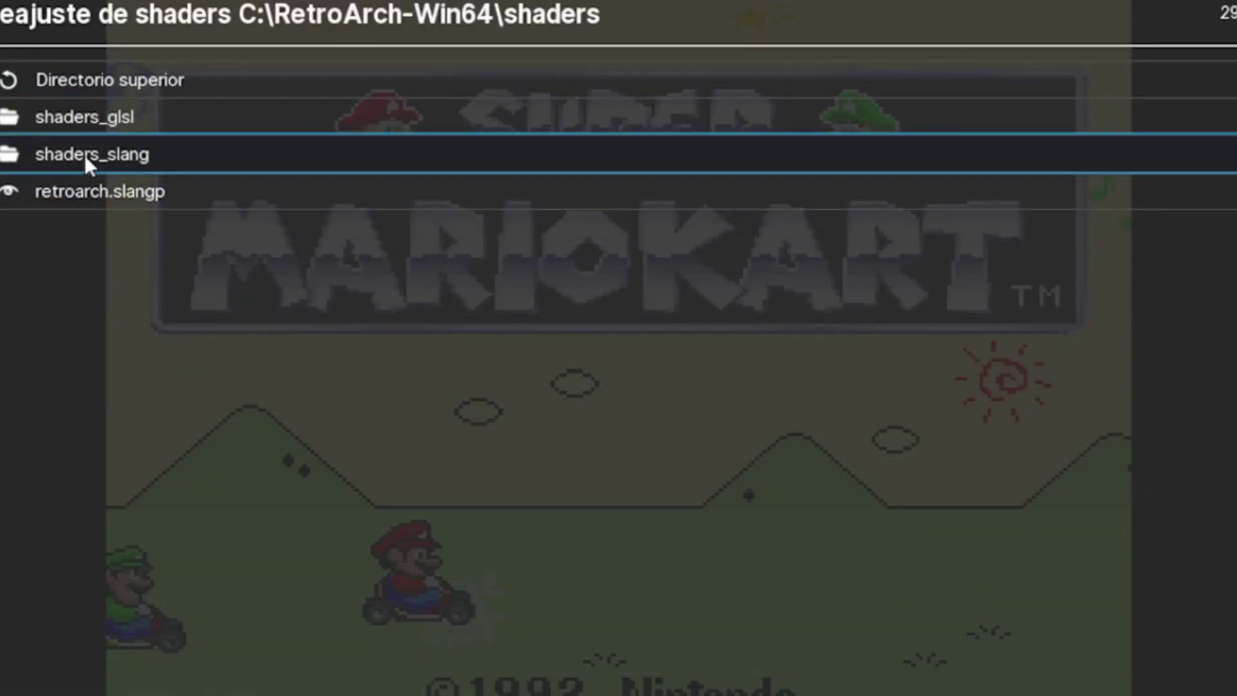
pyautogui.click(86, 154)
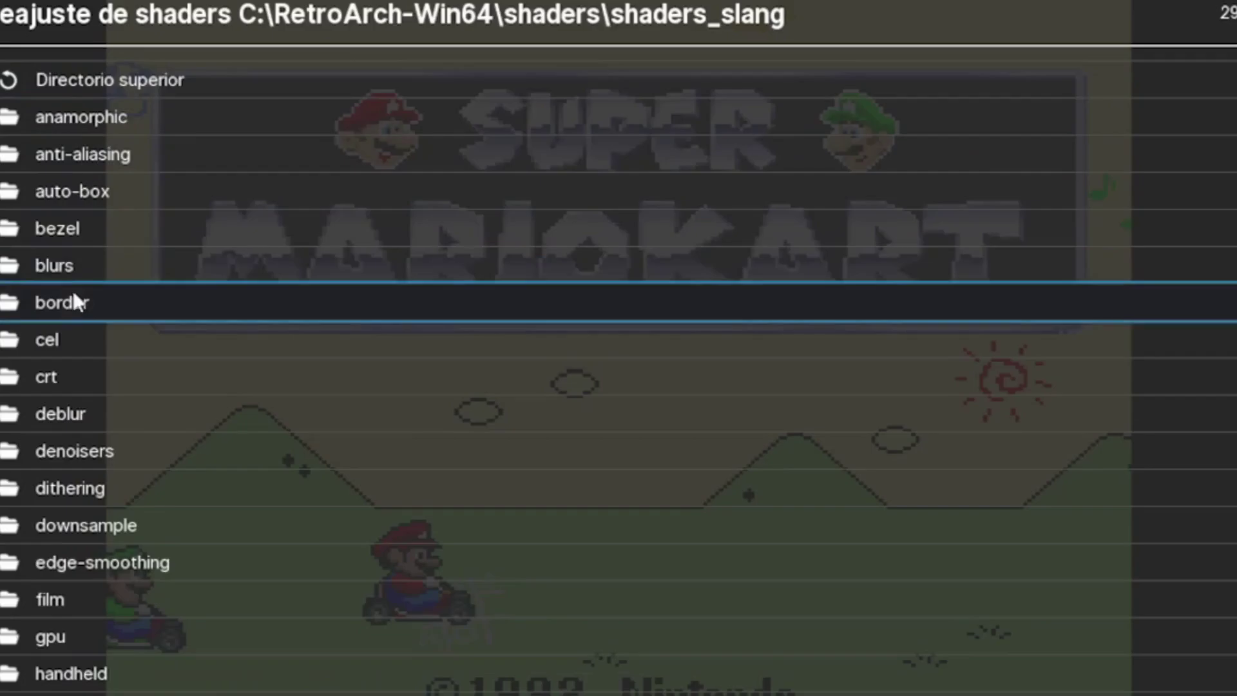
pyautogui.click(59, 374)
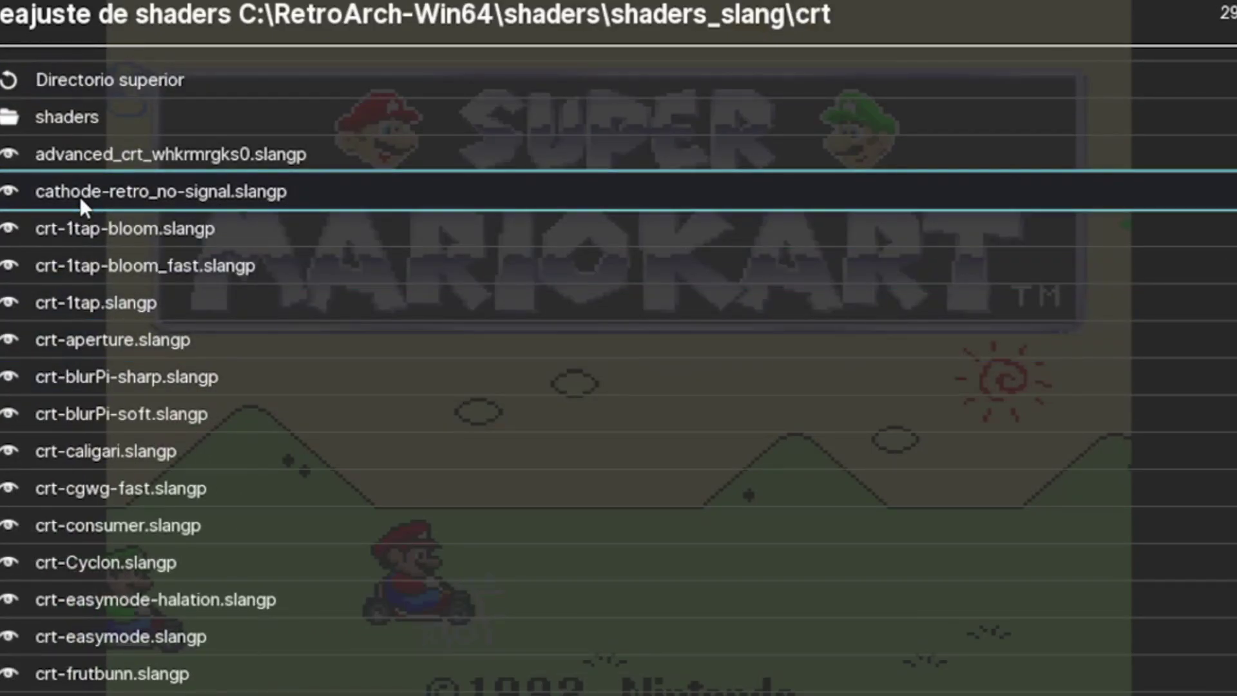
pyautogui.click(80, 196)
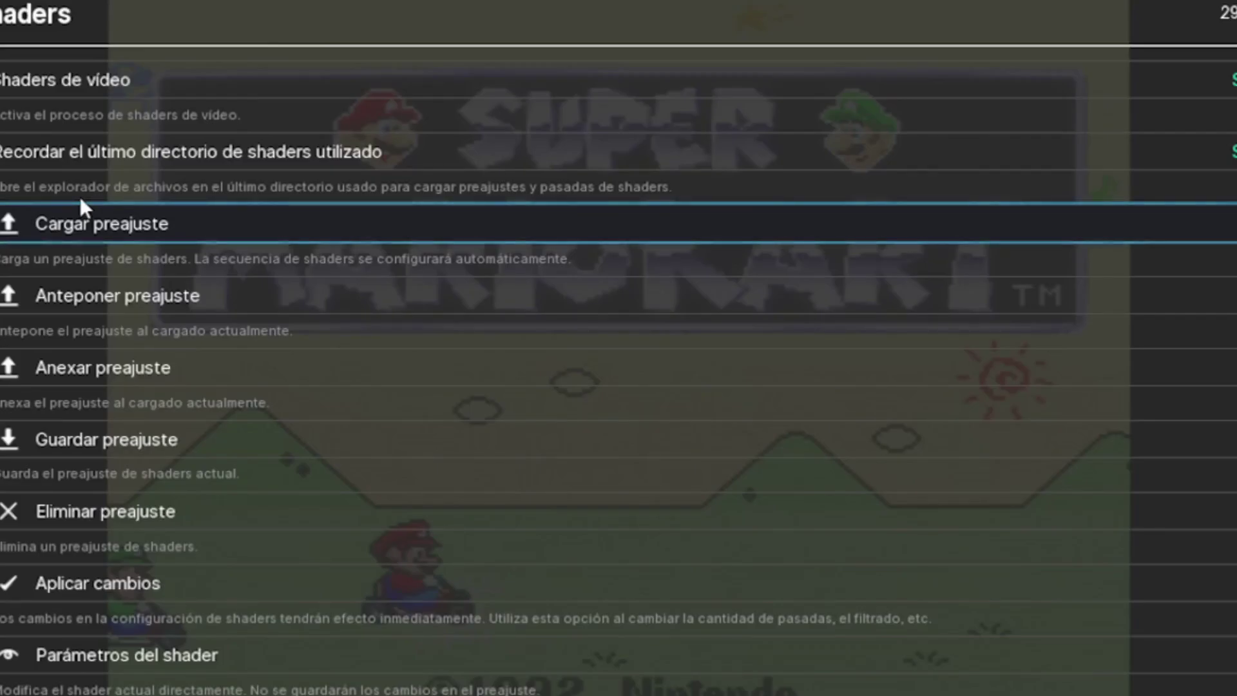
pyautogui.press('F1')
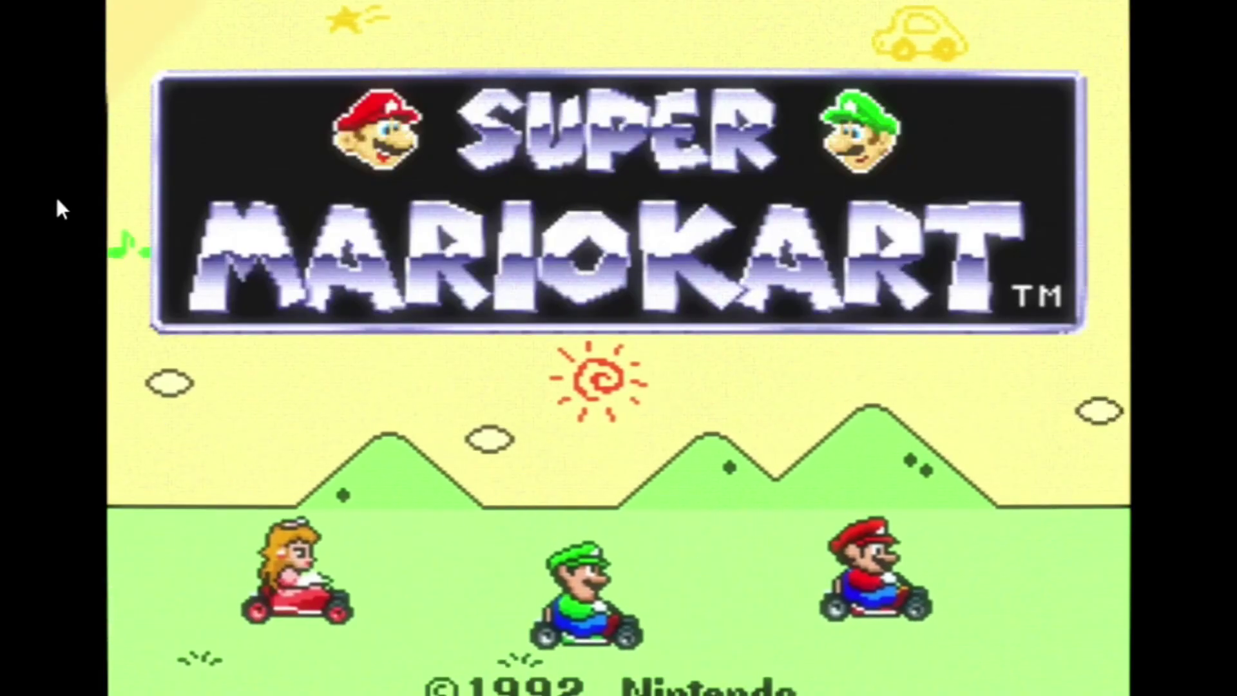